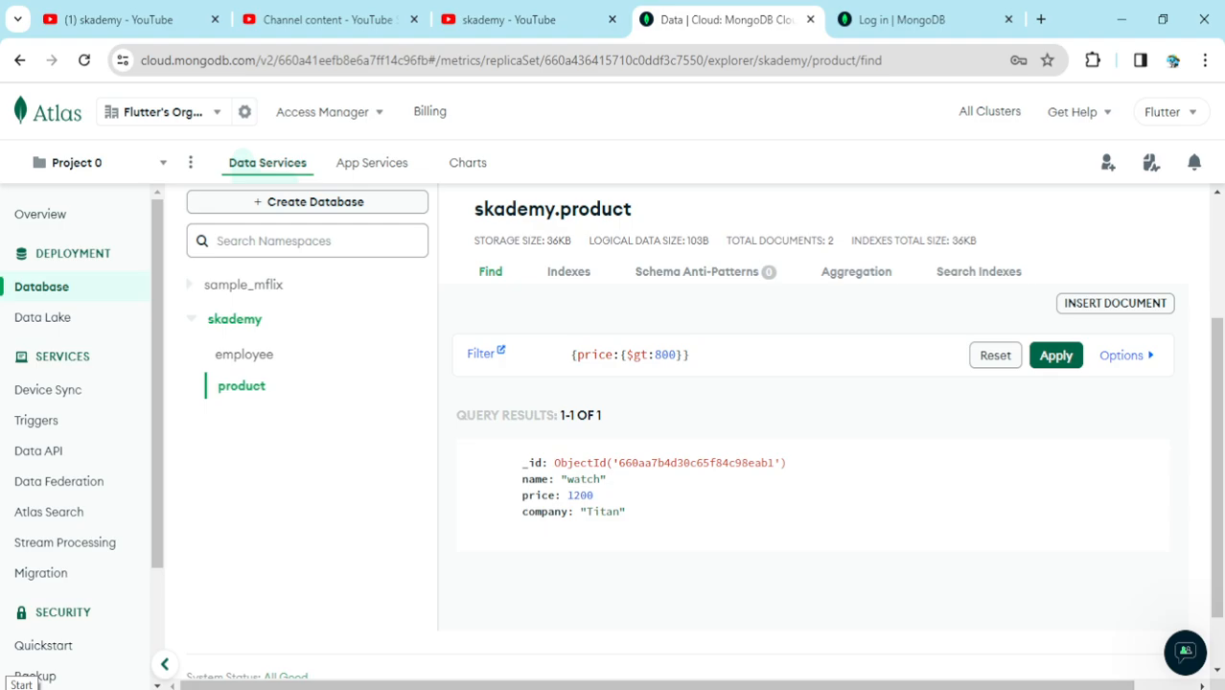
Launch the MongoDB Compass application from the Windows search for "mon"
{"action": "left_click", "coordinate": [21, 688]}
{"action": "left_click", "coordinate": [63, 688]}
{"action": "type", "text": "mon"}
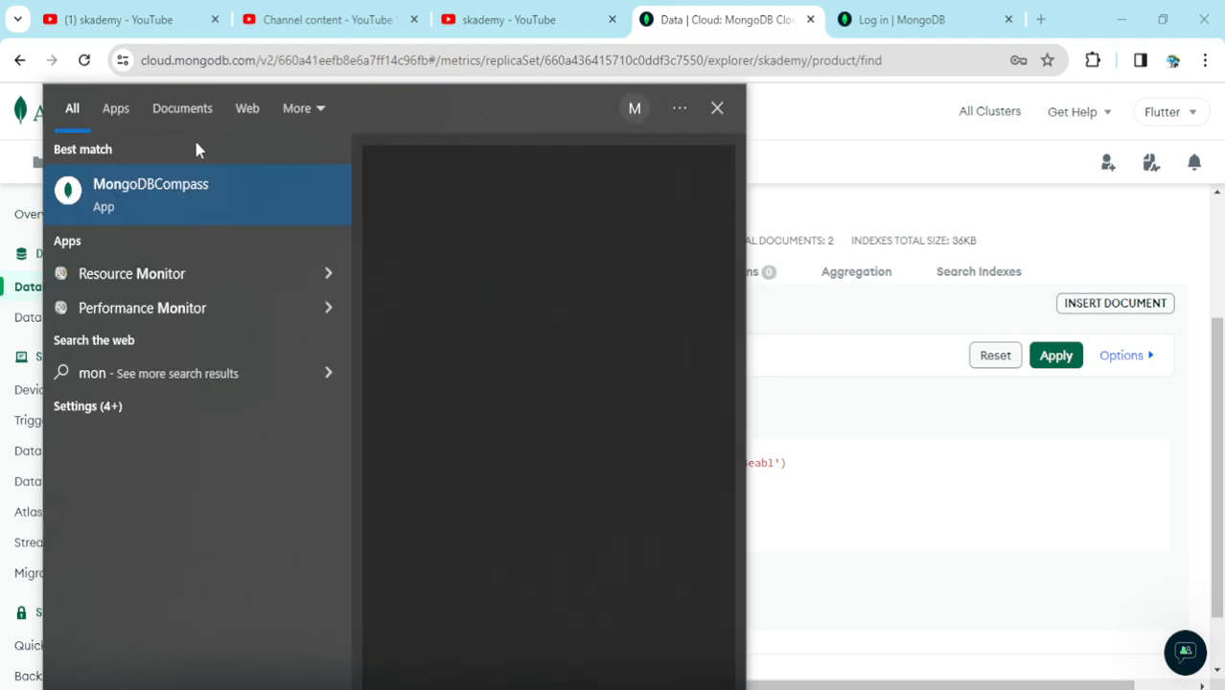
{"action": "left_click", "coordinate": [169, 186]}
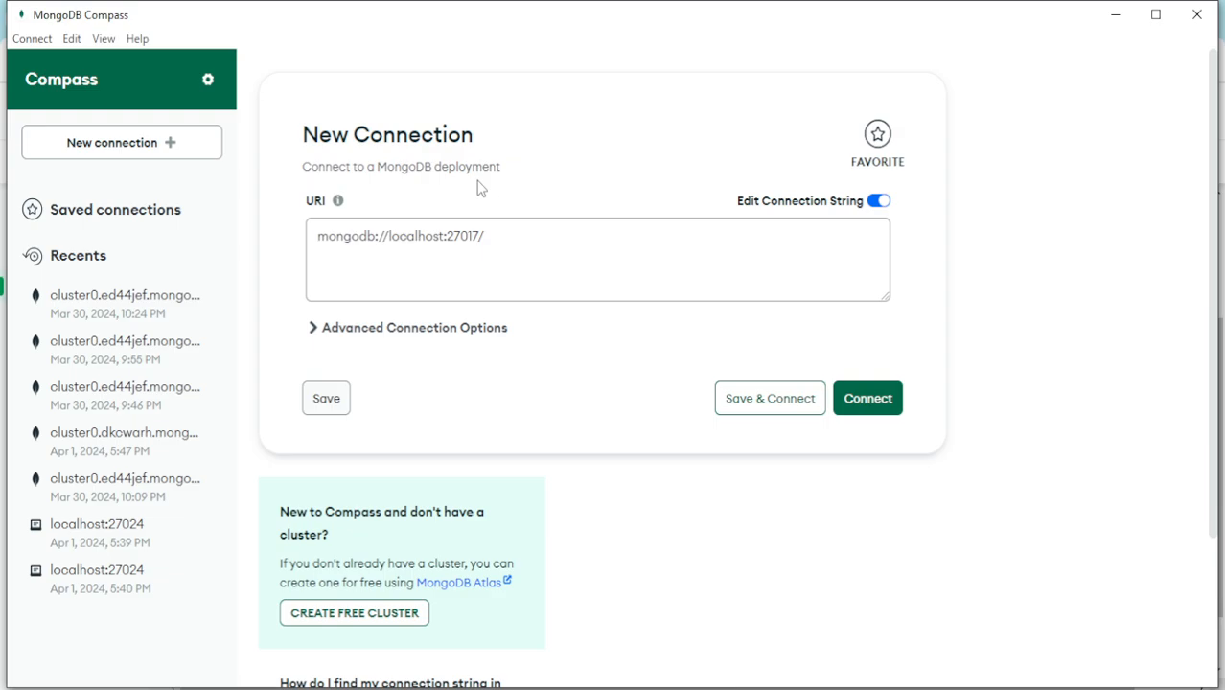
Remove the trailing slash from the default localhost connection URI
{"action": "left_click", "coordinate": [494, 236]}
{"action": "key", "text": "BackSpace"}
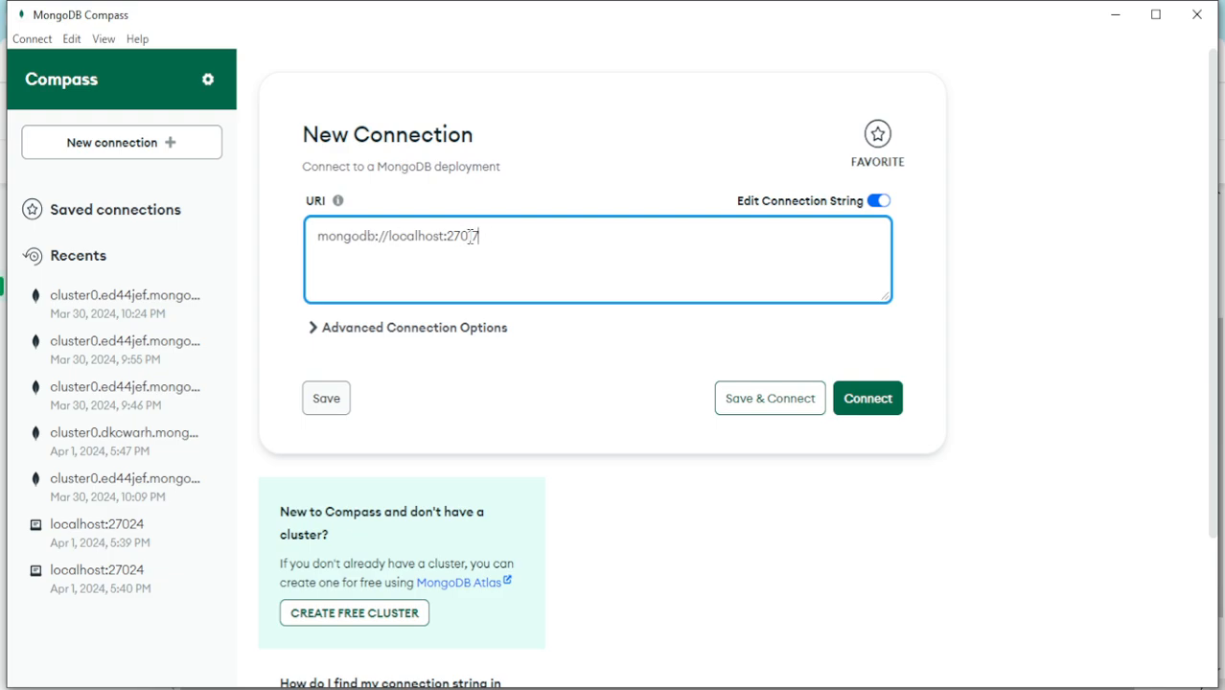
{"action": "double_click", "coordinate": [461, 236]}
{"action": "left_click", "coordinate": [493, 237]}
Switch to File Explorer, browse to C:\Program Files\MongoDB\Server\7.0\bin and select the mongod configuration file
{"action": "left_click", "coordinate": [413, 689]}
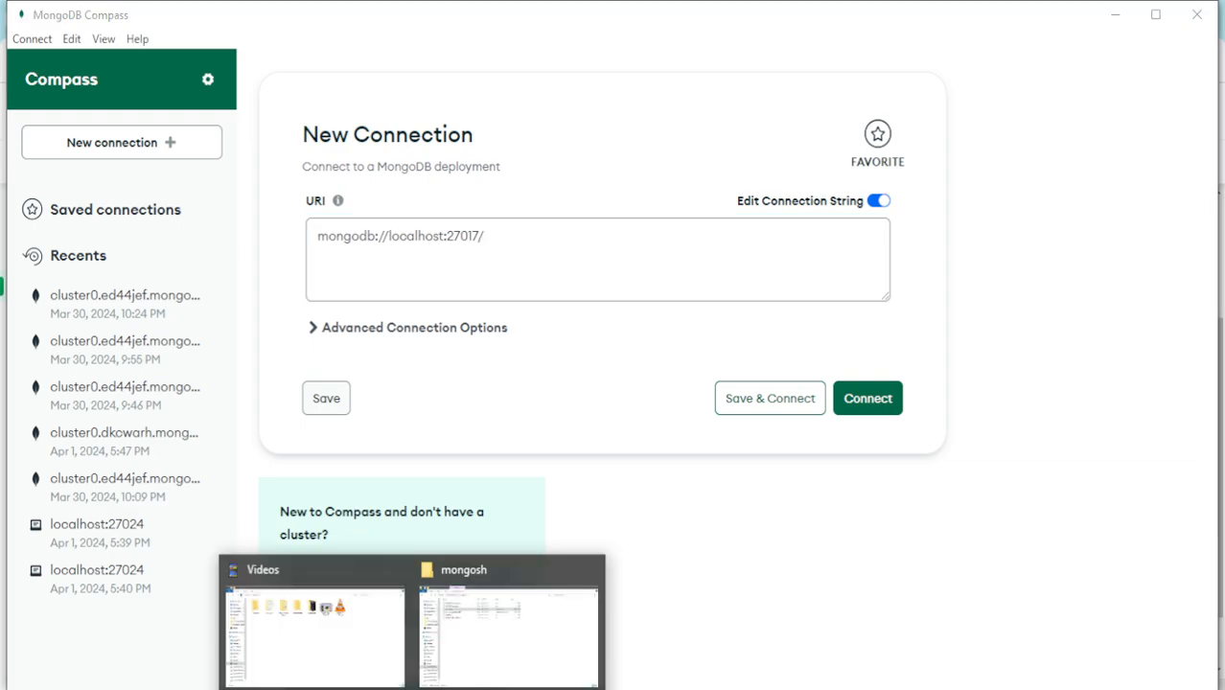
{"action": "left_click", "coordinate": [508, 628]}
{"action": "double_click", "coordinate": [234, 240]}
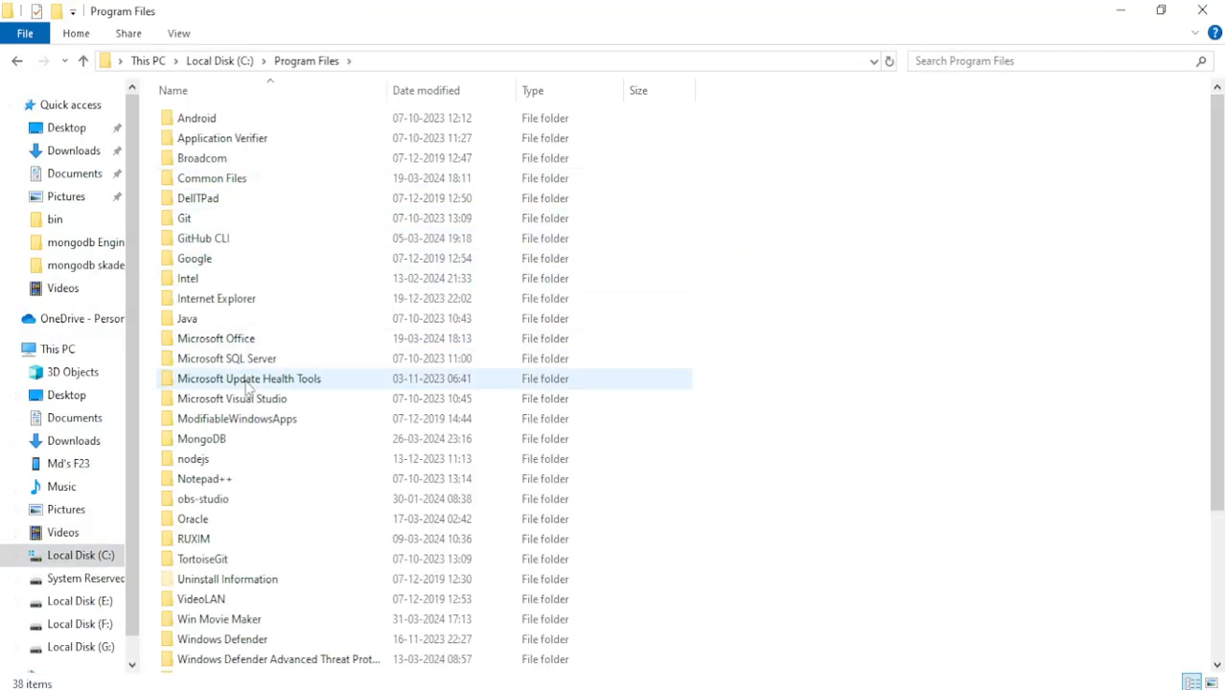
{"action": "double_click", "coordinate": [247, 441]}
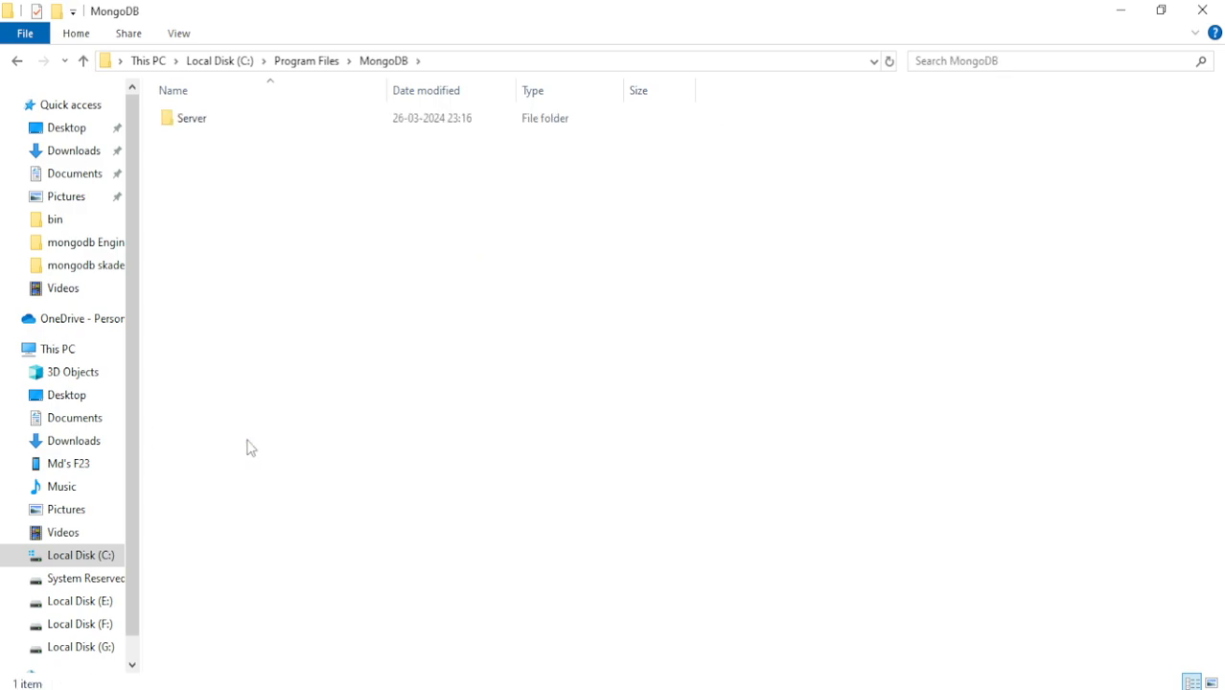
{"action": "double_click", "coordinate": [254, 123]}
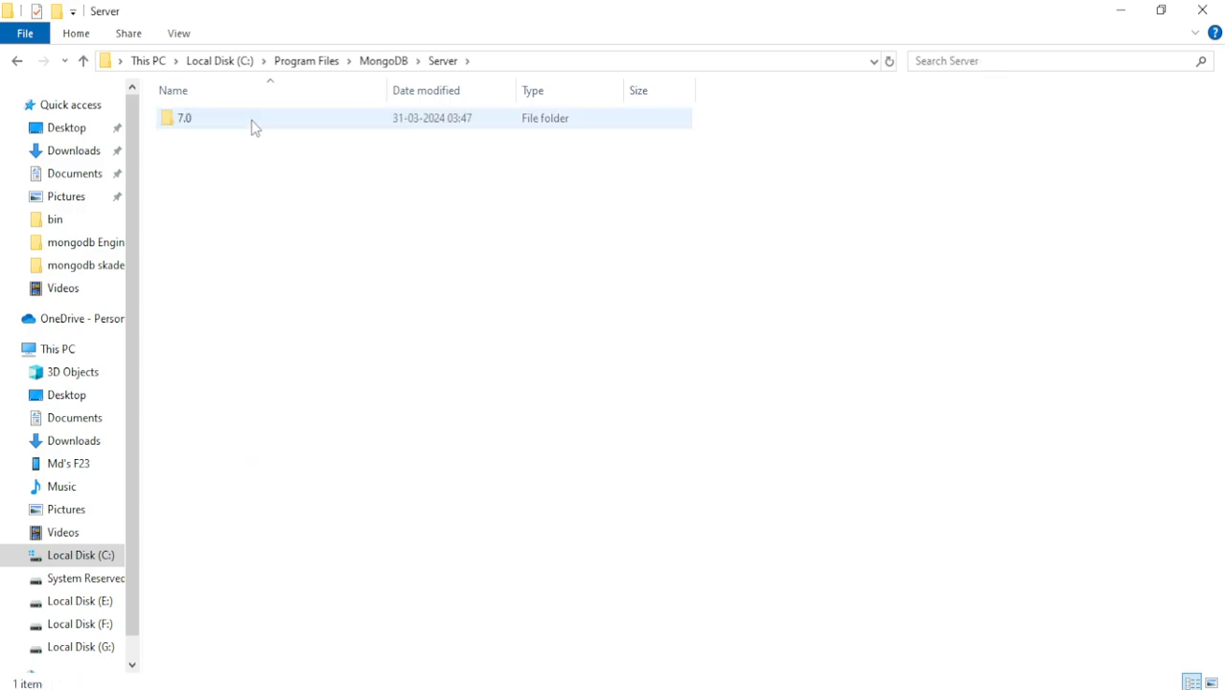
{"action": "double_click", "coordinate": [254, 123]}
{"action": "double_click", "coordinate": [254, 123]}
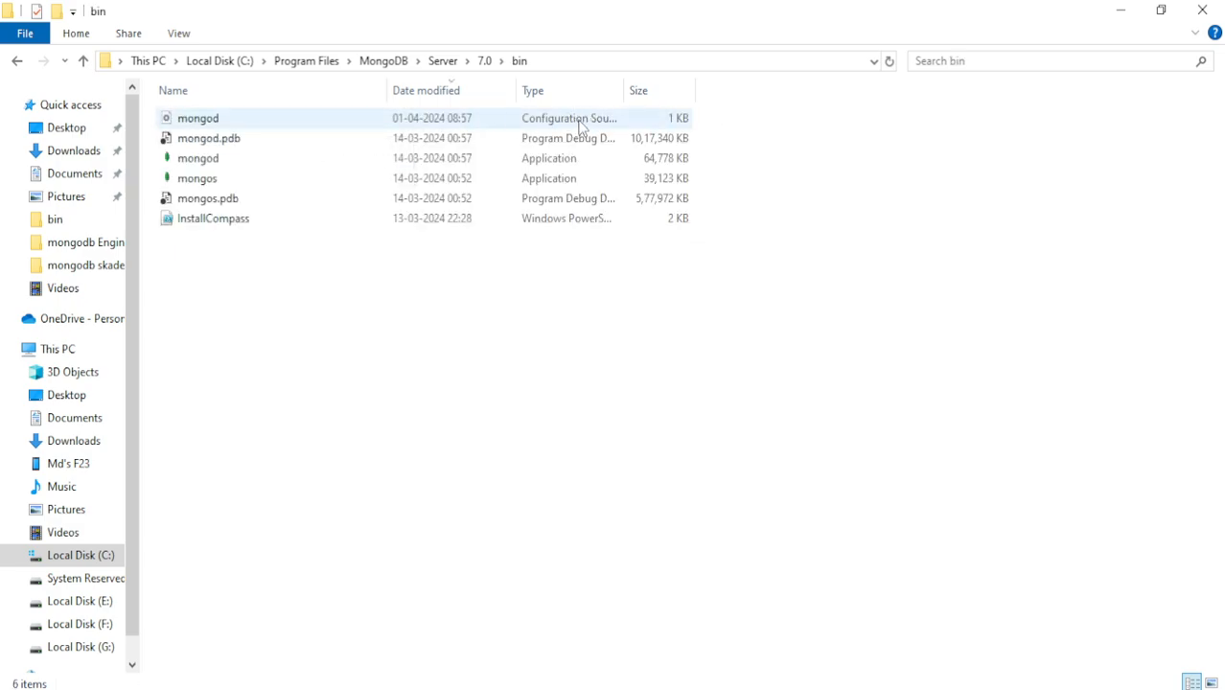
{"action": "left_click", "coordinate": [220, 121]}
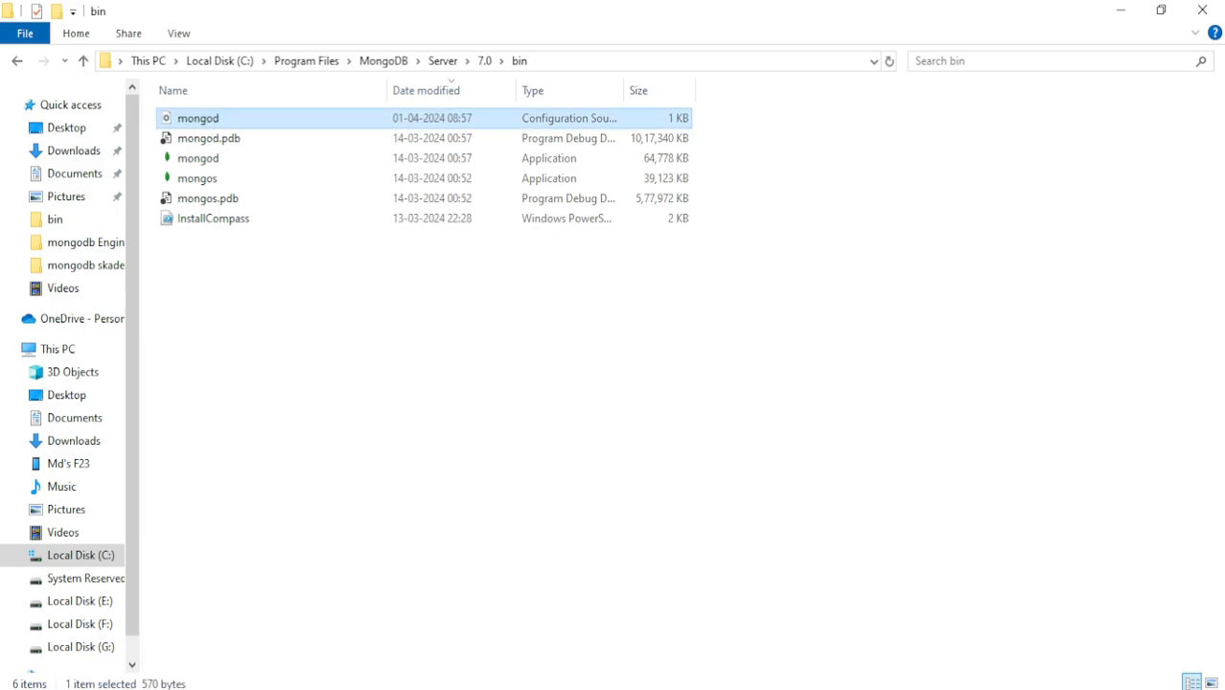
Check the net port setting of mongod.cfg in Notepad++ and return to the new connection form in MongoDB Compass
{"action": "key", "text": "alt+Tab"}
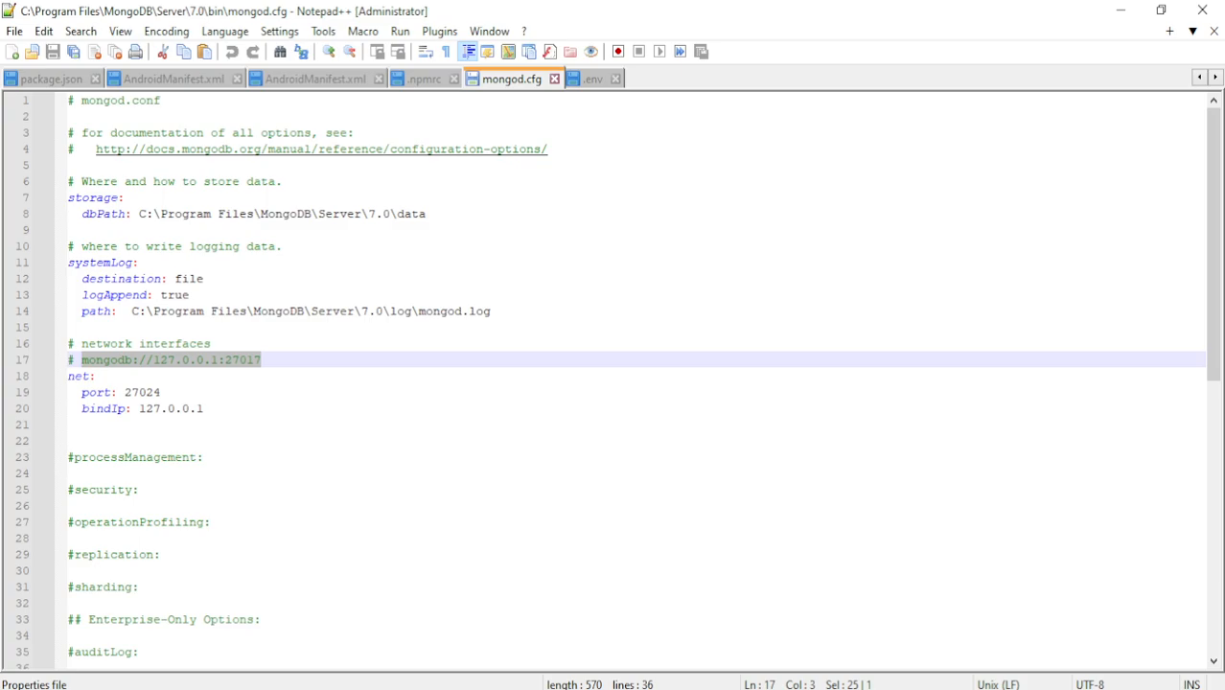
{"action": "double_click", "coordinate": [170, 392]}
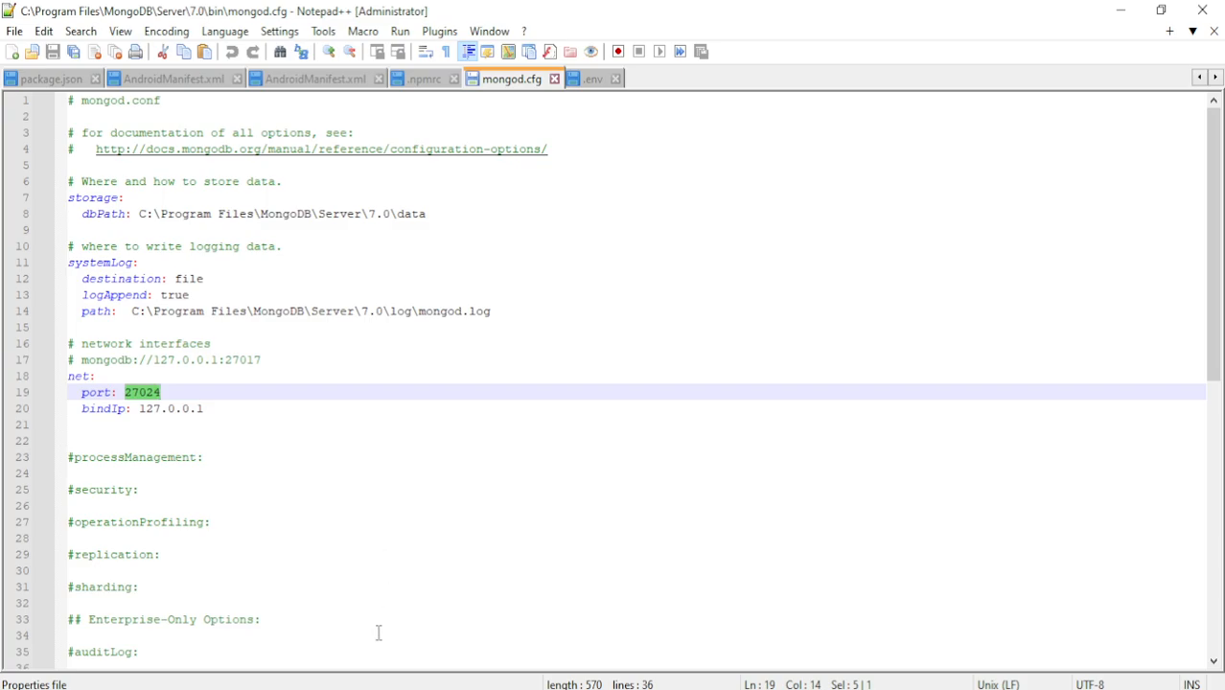
{"action": "left_click", "coordinate": [453, 689]}
{"action": "mouse_move", "coordinate": [720, 689]}
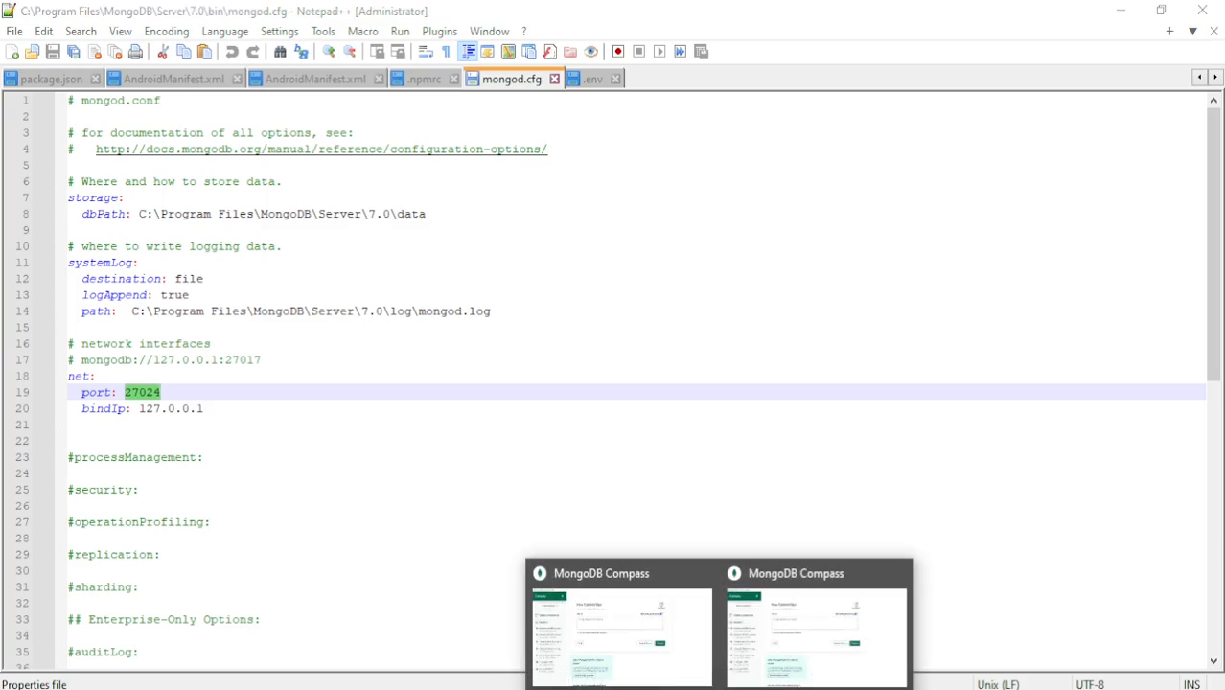
{"action": "left_click", "coordinate": [788, 662]}
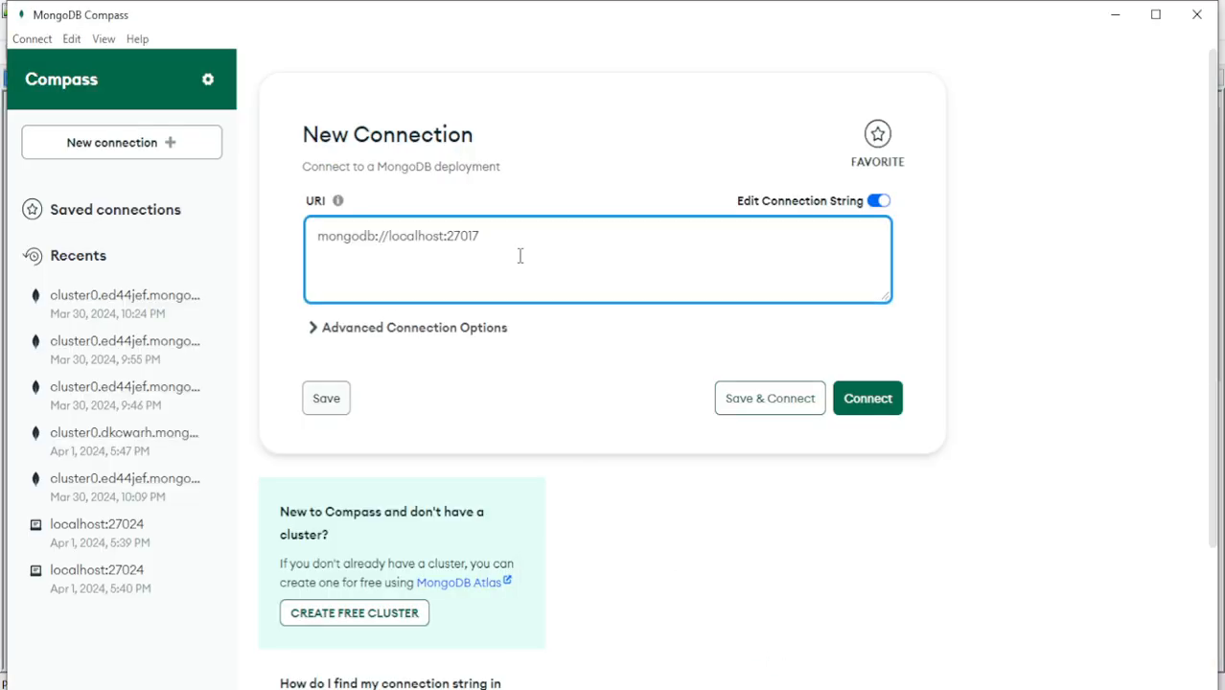
Change the connection URI to mongodb://localhost:27024 and connect to the local server
{"action": "key", "text": "BackSpace"}
{"action": "key", "text": "BackSpace"}
{"action": "type", "text": "24"}
{"action": "left_click_drag", "start_coordinate": [504, 232], "coordinate": [316, 230]}
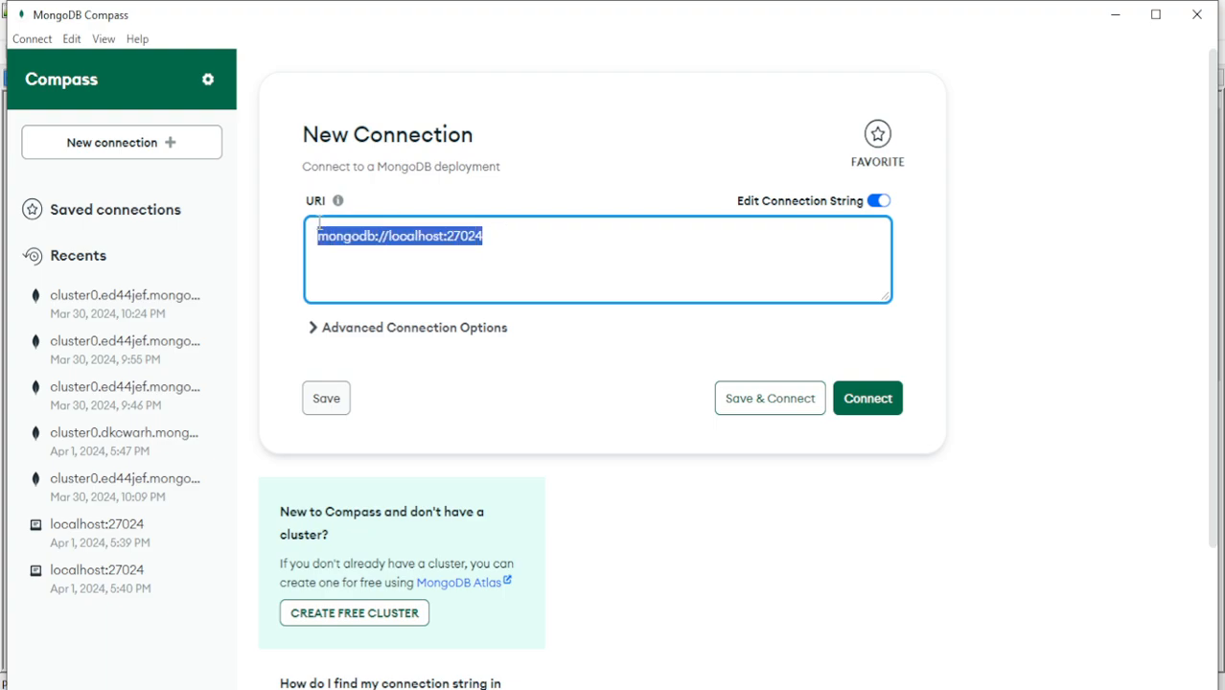
{"action": "left_click", "coordinate": [516, 238]}
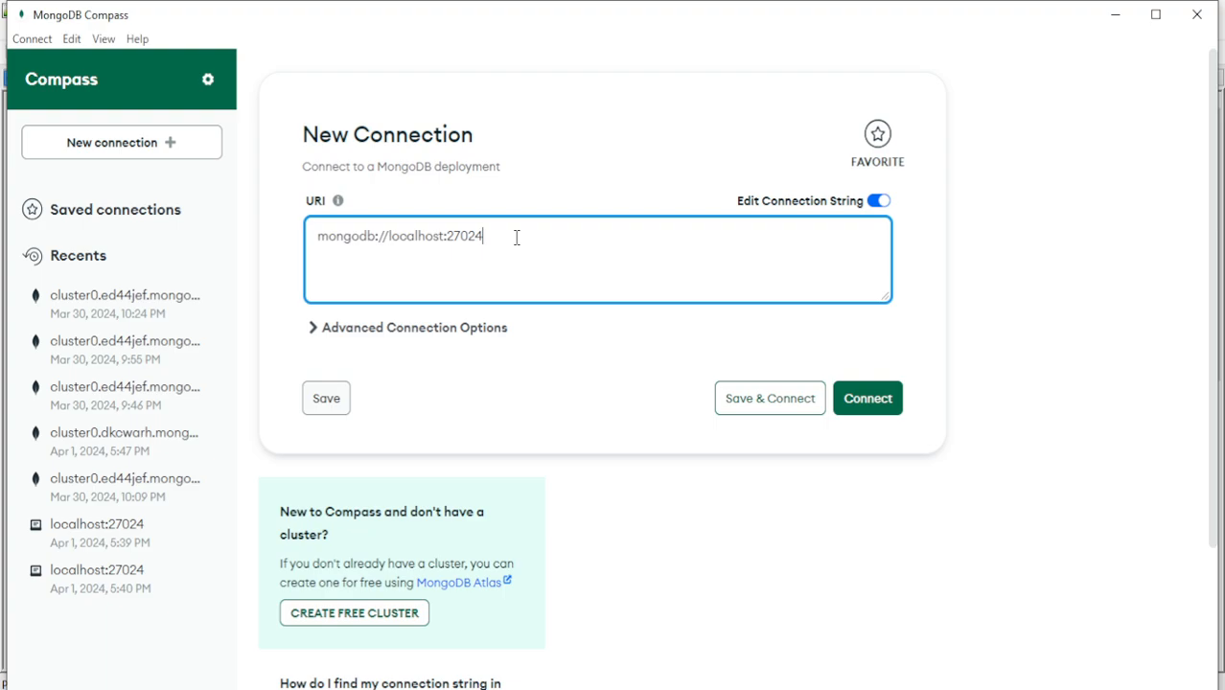
{"action": "left_click_drag", "start_coordinate": [508, 238], "coordinate": [322, 246]}
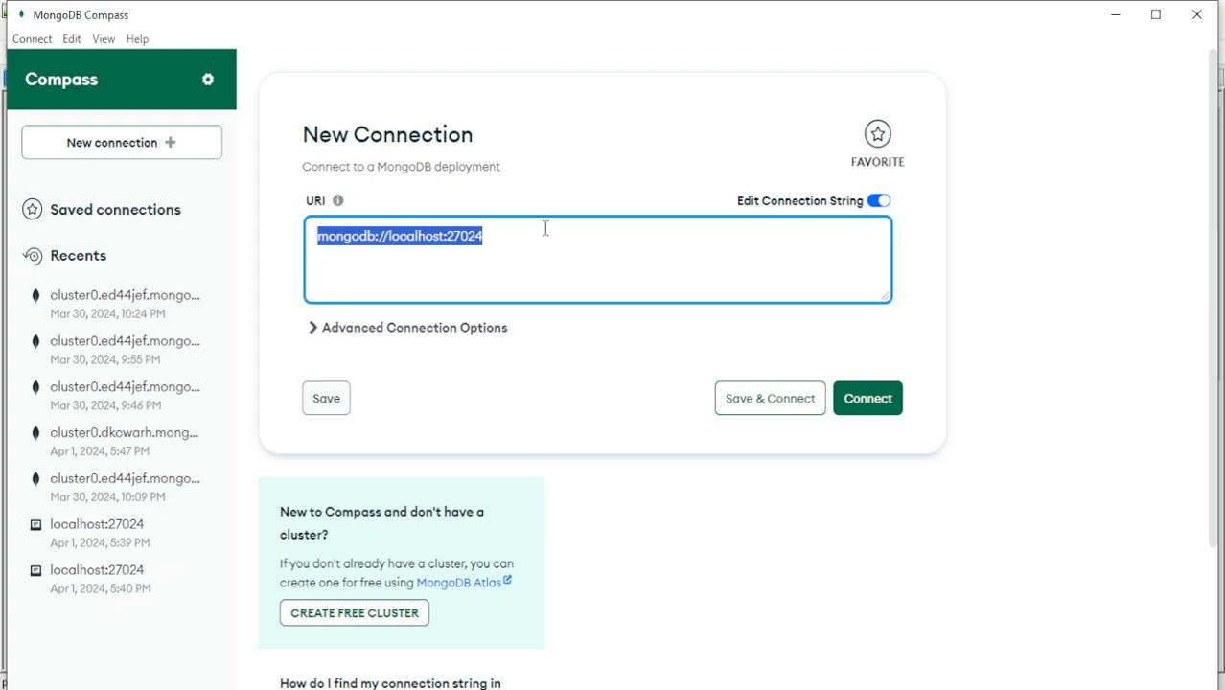
{"action": "left_click", "coordinate": [864, 401]}
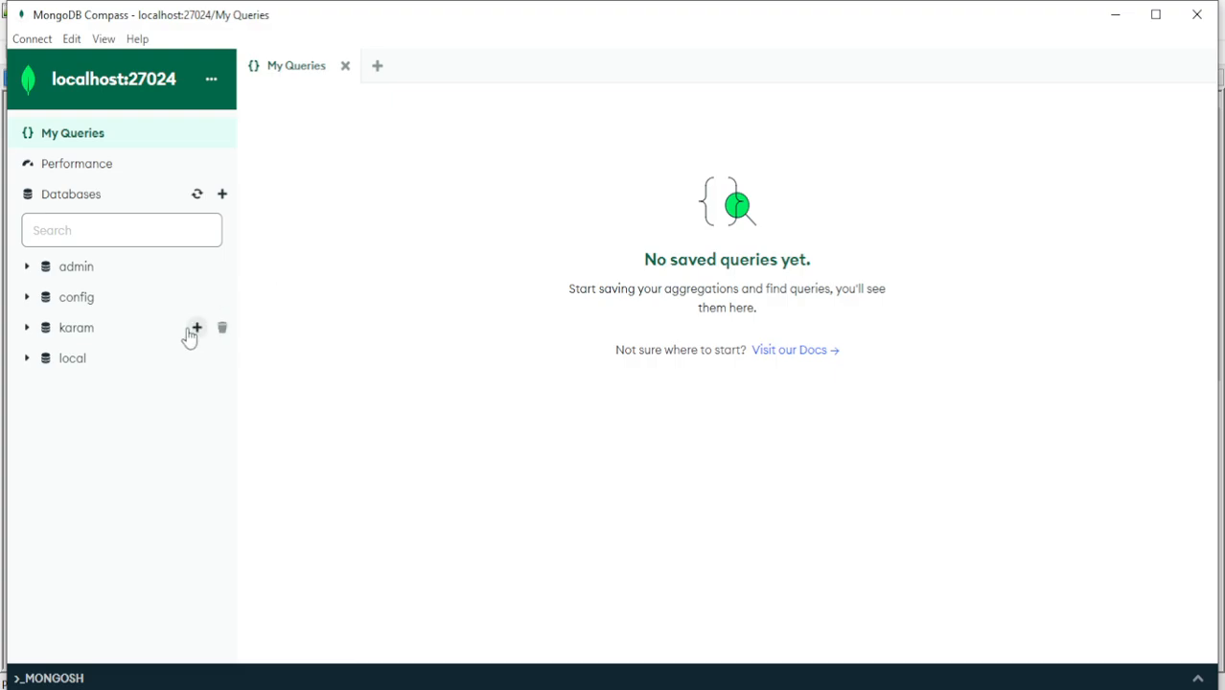
Open the employee collection of the karam database and find documents whose name field matches the first employee's name
{"action": "left_click", "coordinate": [27, 331]}
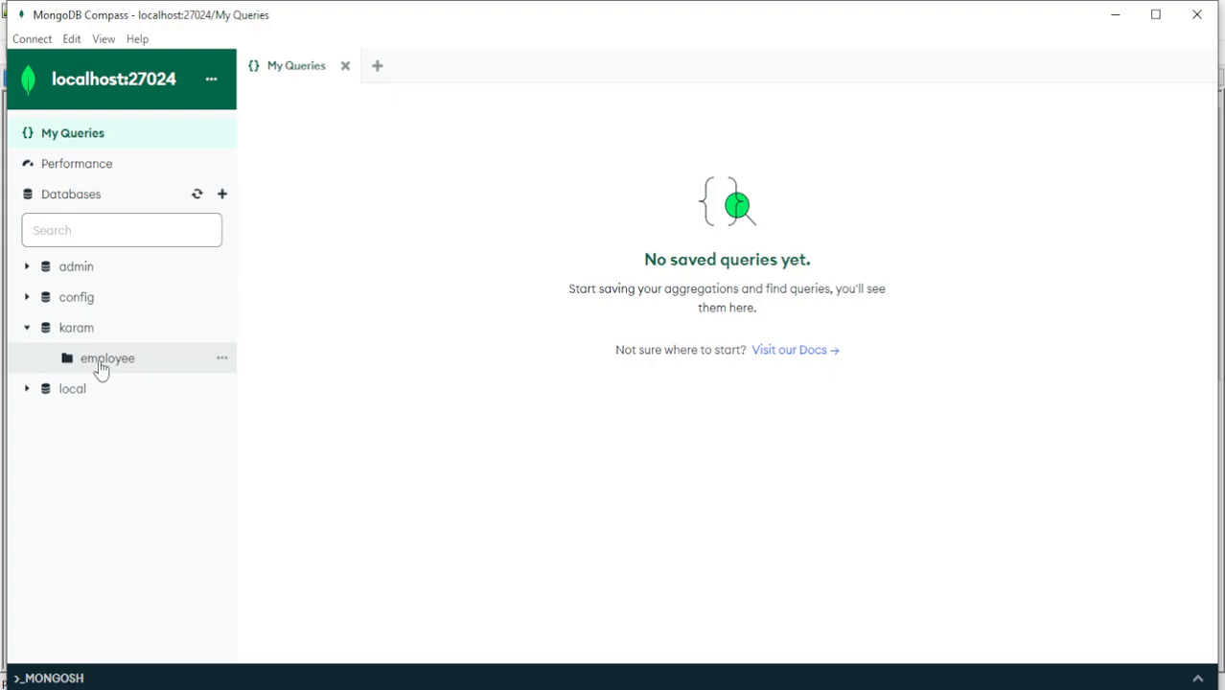
{"action": "left_click", "coordinate": [102, 369]}
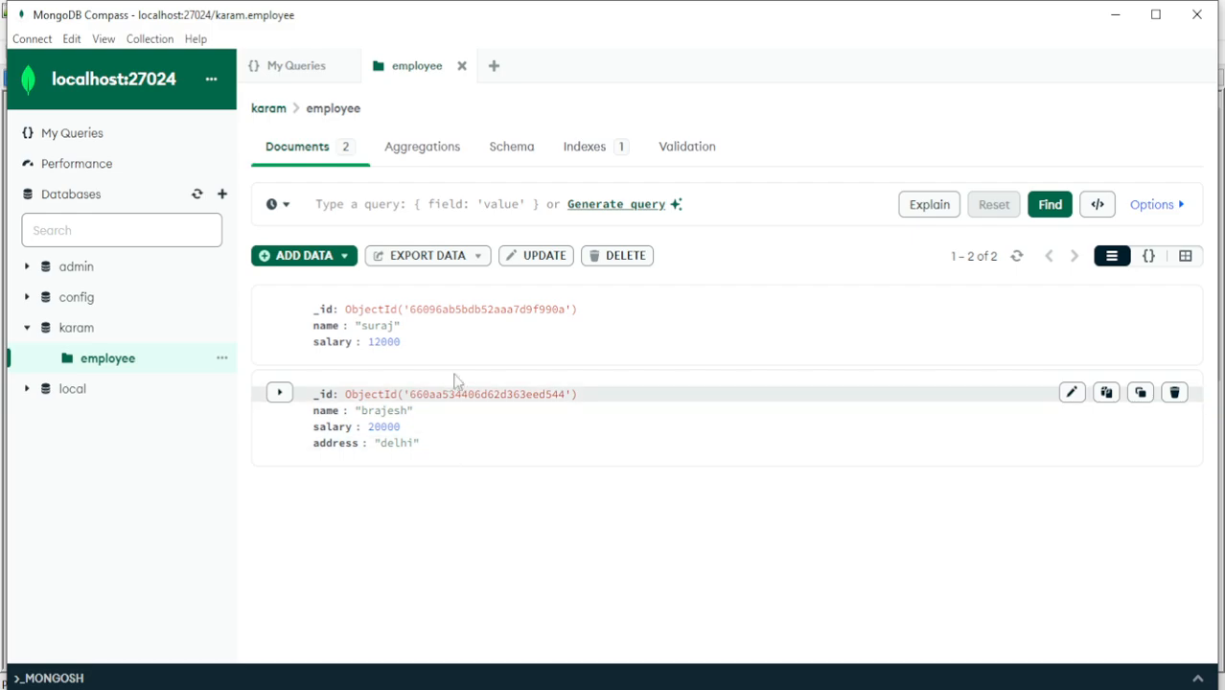
{"action": "left_click", "coordinate": [445, 208]}
{"action": "type", "text": "{nam"}
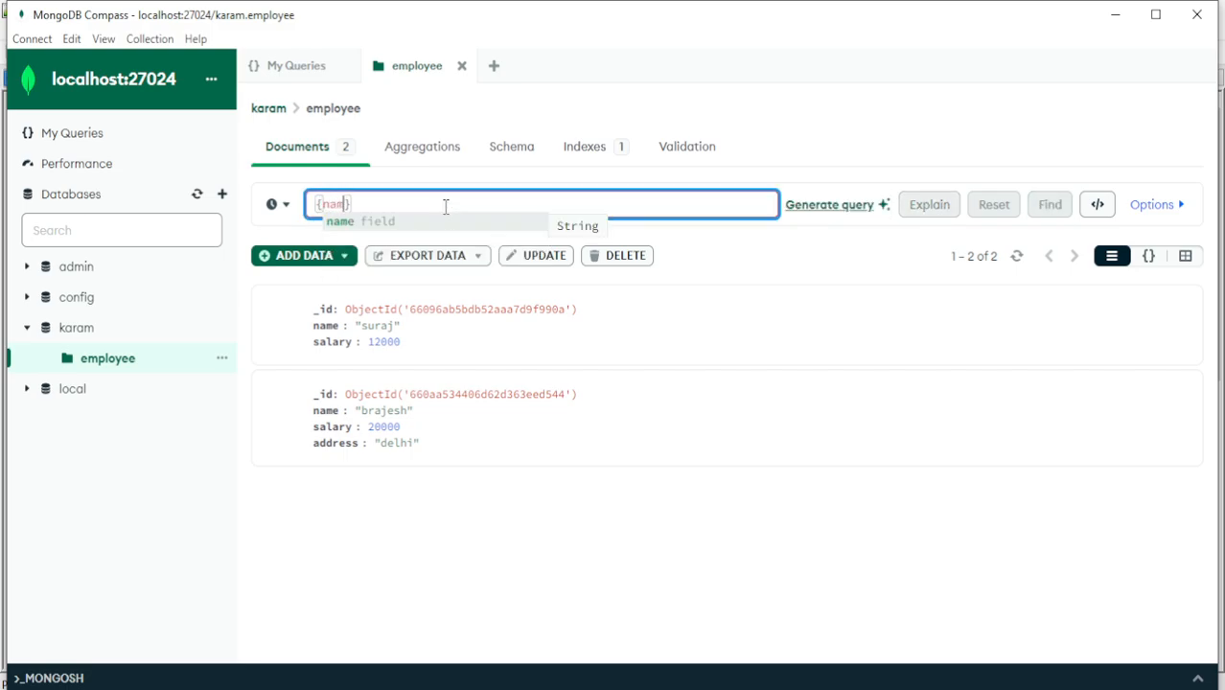
{"action": "type", "text": "e"}
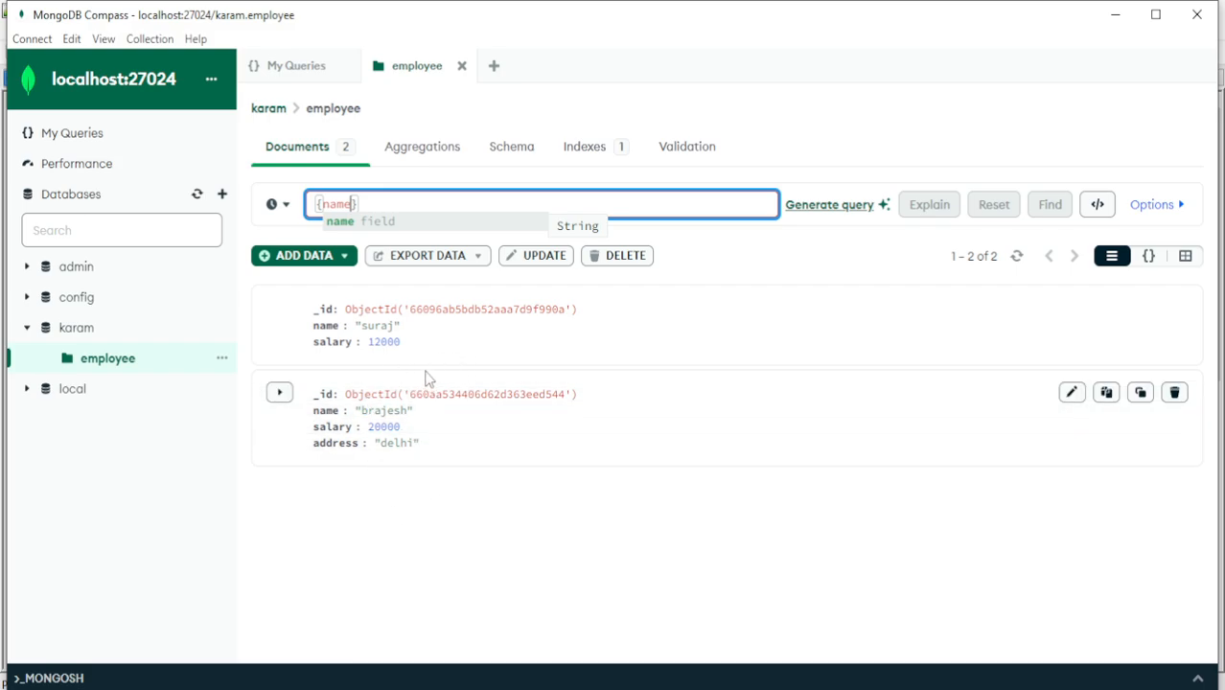
{"action": "type", "text": ":\""}
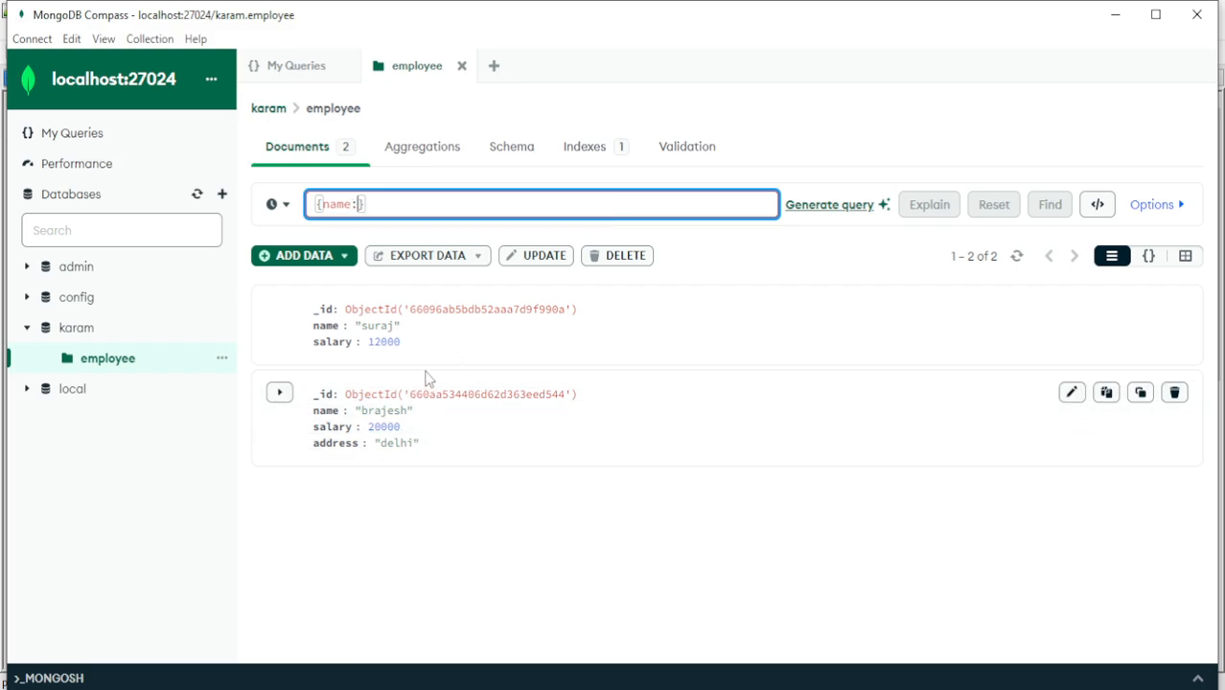
{"action": "type", "text": "suraj"}
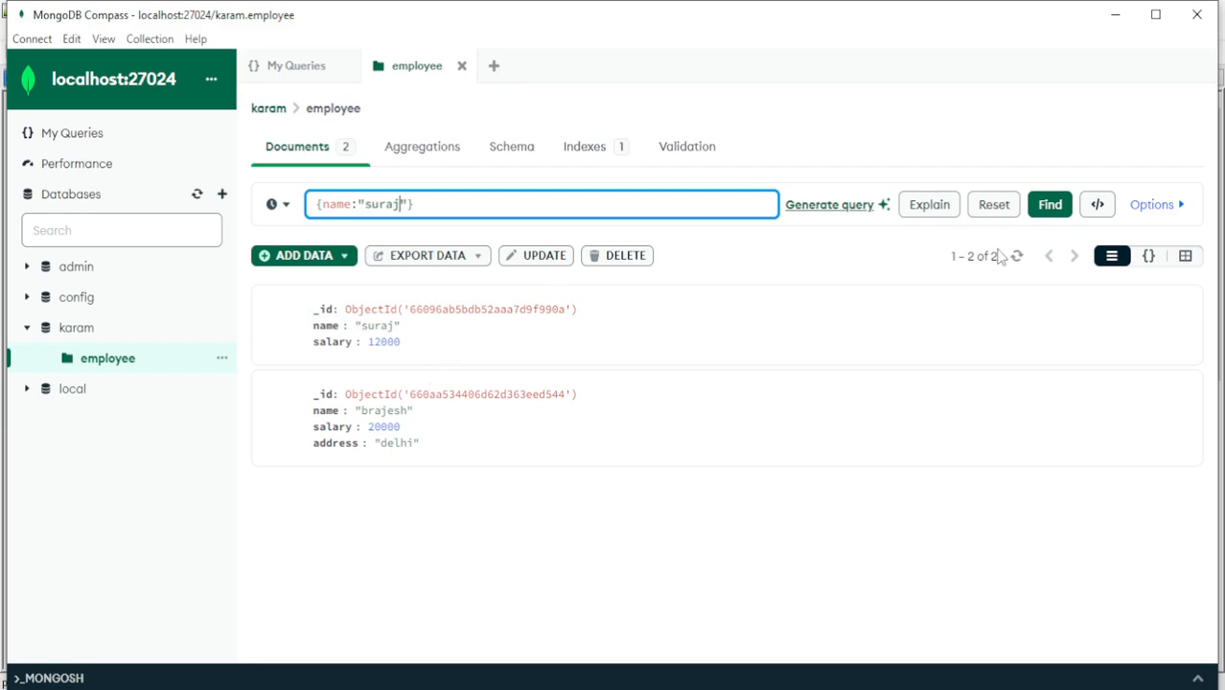
{"action": "left_click", "coordinate": [1052, 213]}
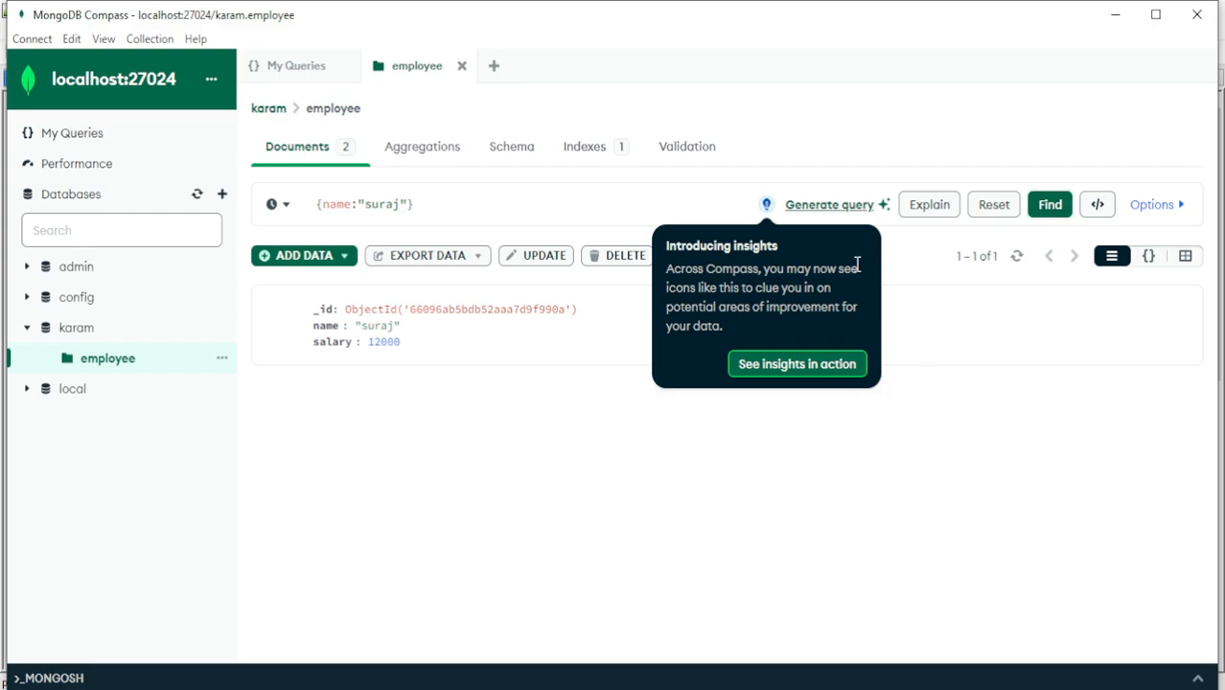
{"action": "left_click", "coordinate": [851, 364]}
{"action": "left_click", "coordinate": [797, 462]}
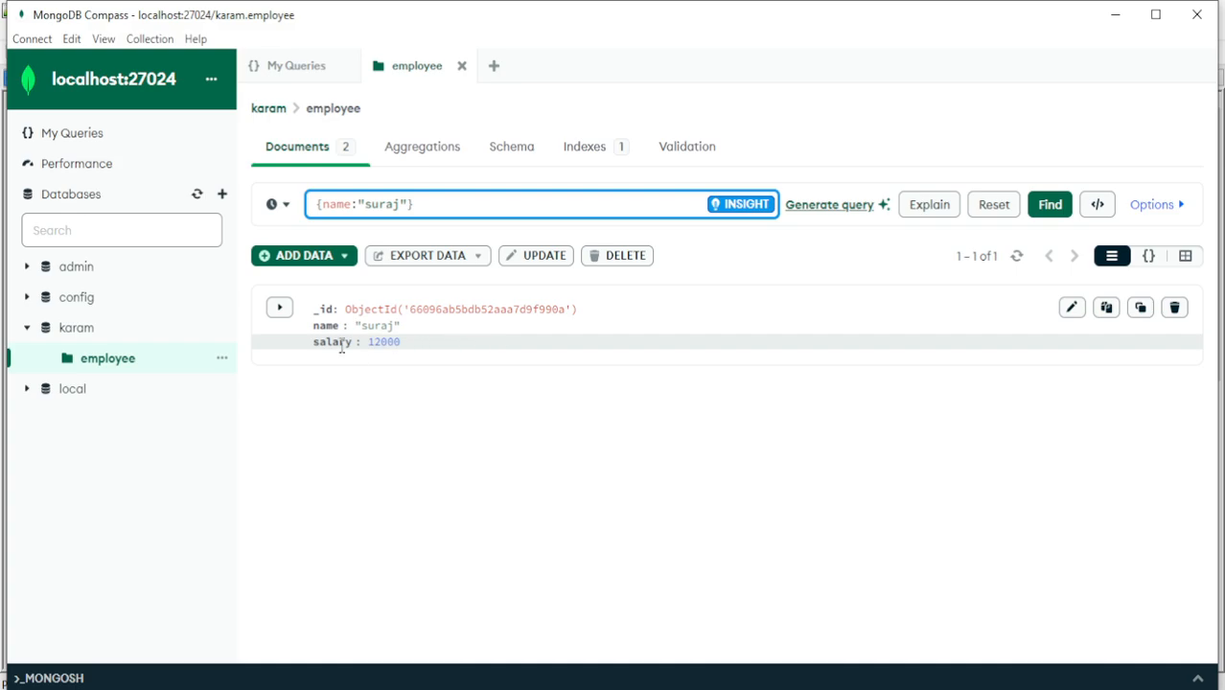
Replace the name filter with {salary:10000} and run the query on the employee collection
{"action": "left_click_drag", "start_coordinate": [368, 345], "coordinate": [393, 350]}
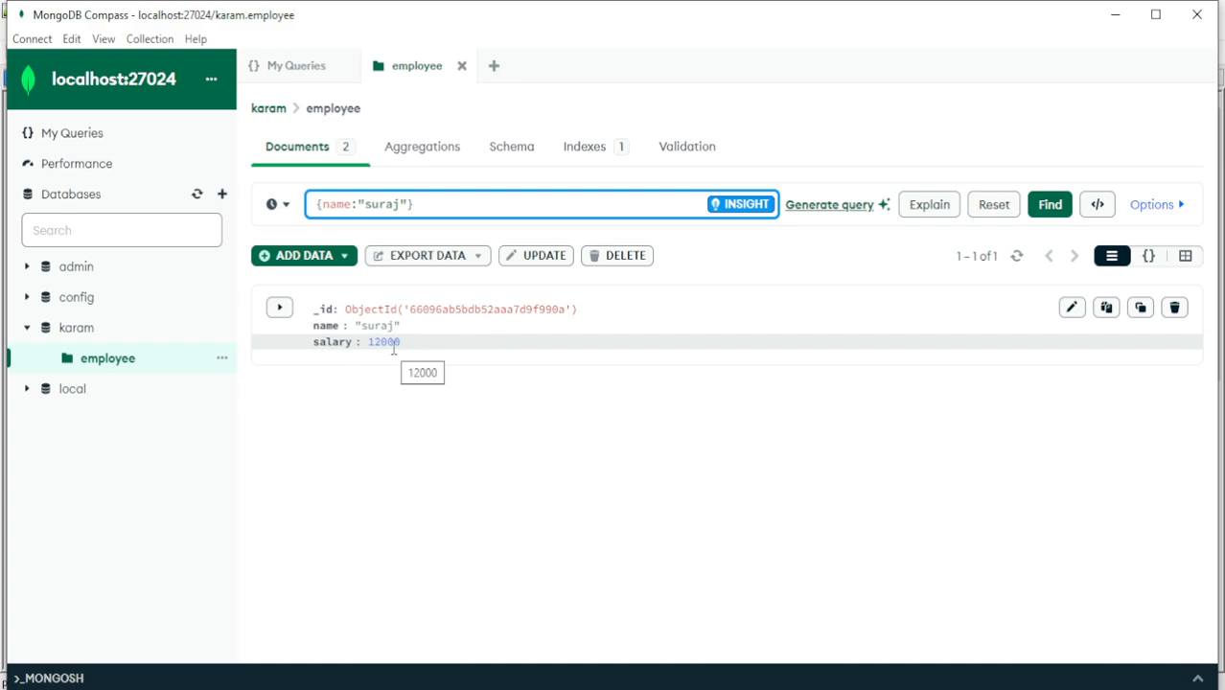
{"action": "double_click", "coordinate": [348, 207]}
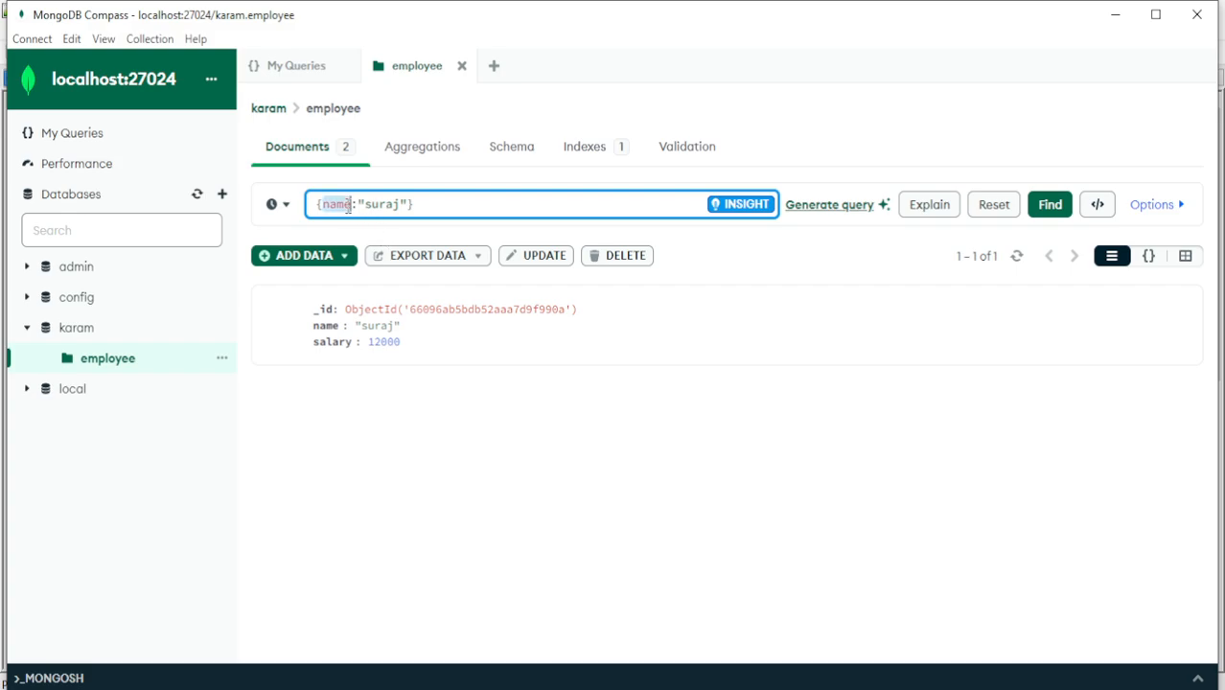
{"action": "type", "text": "sal"}
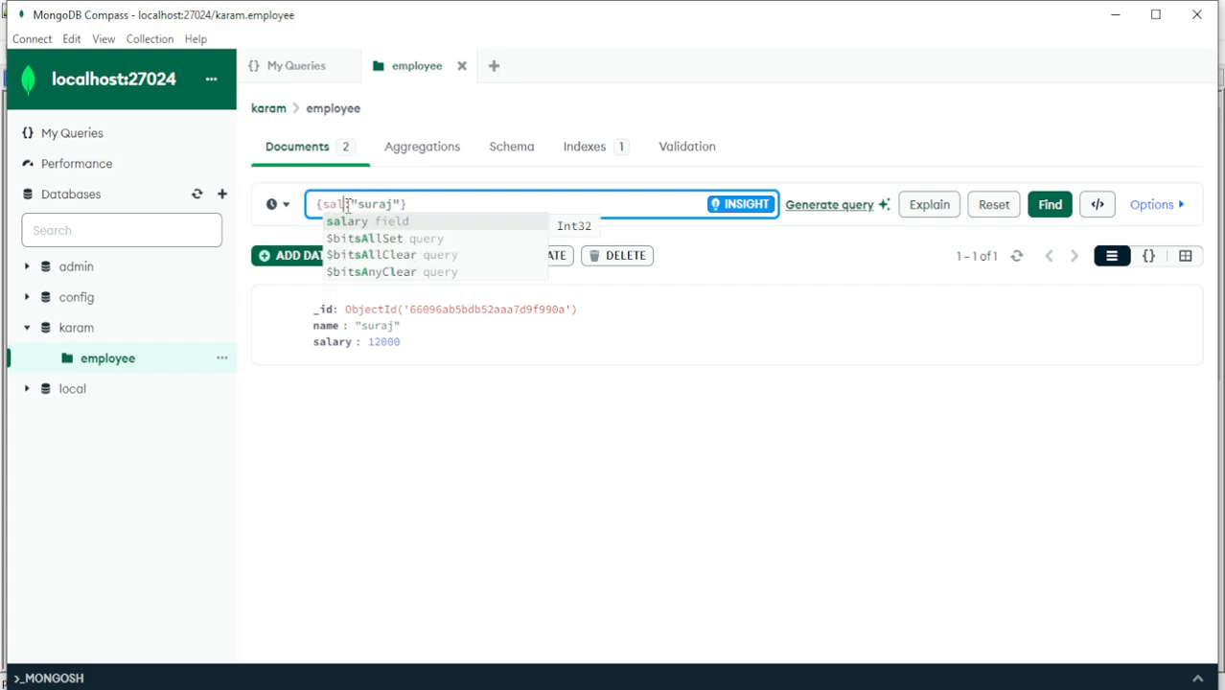
{"action": "type", "text": "t:"}
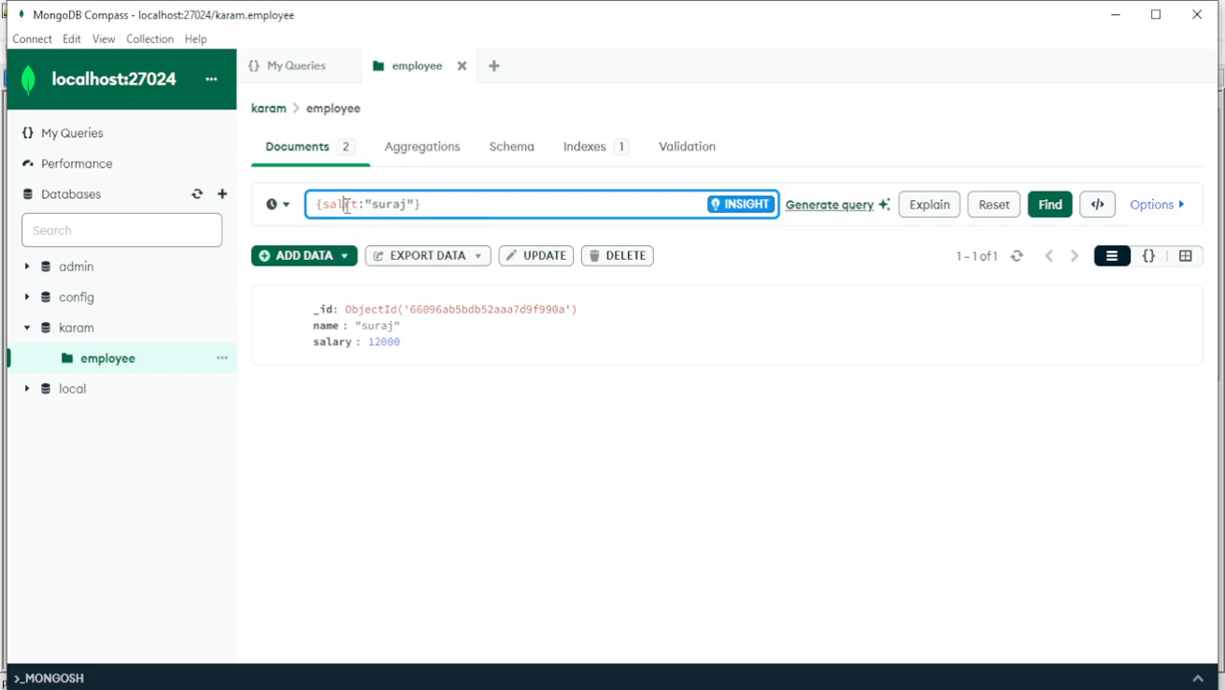
{"action": "key", "text": "BackSpace"}
{"action": "key", "text": "Delete"}
{"action": "type", "text": "ary:"}
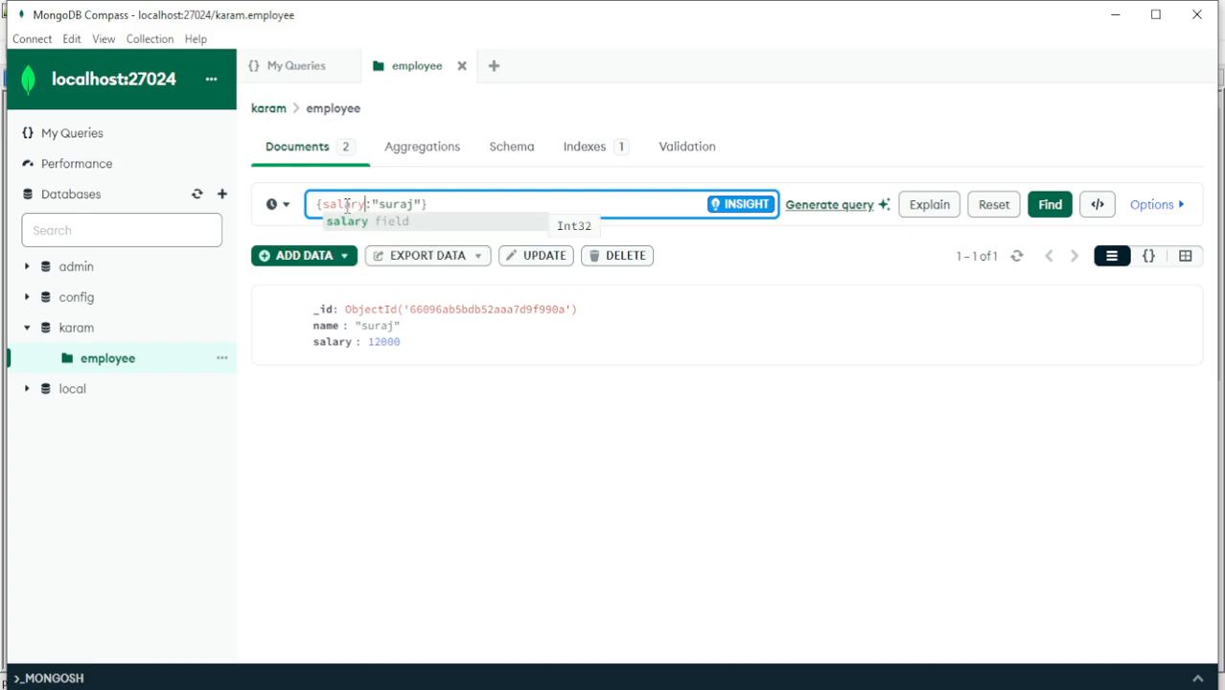
{"action": "double_click", "coordinate": [399, 204]}
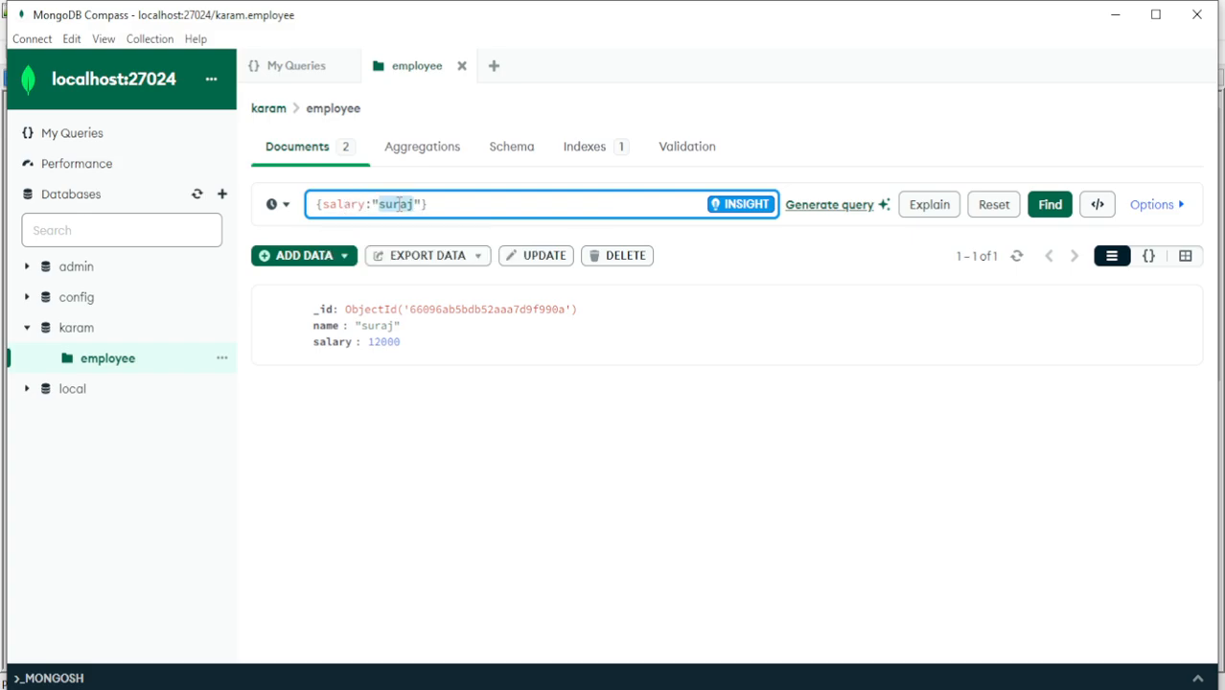
{"action": "key", "text": "BackSpace"}
{"action": "key", "text": "BackSpace"}
{"action": "key", "text": "Delete"}
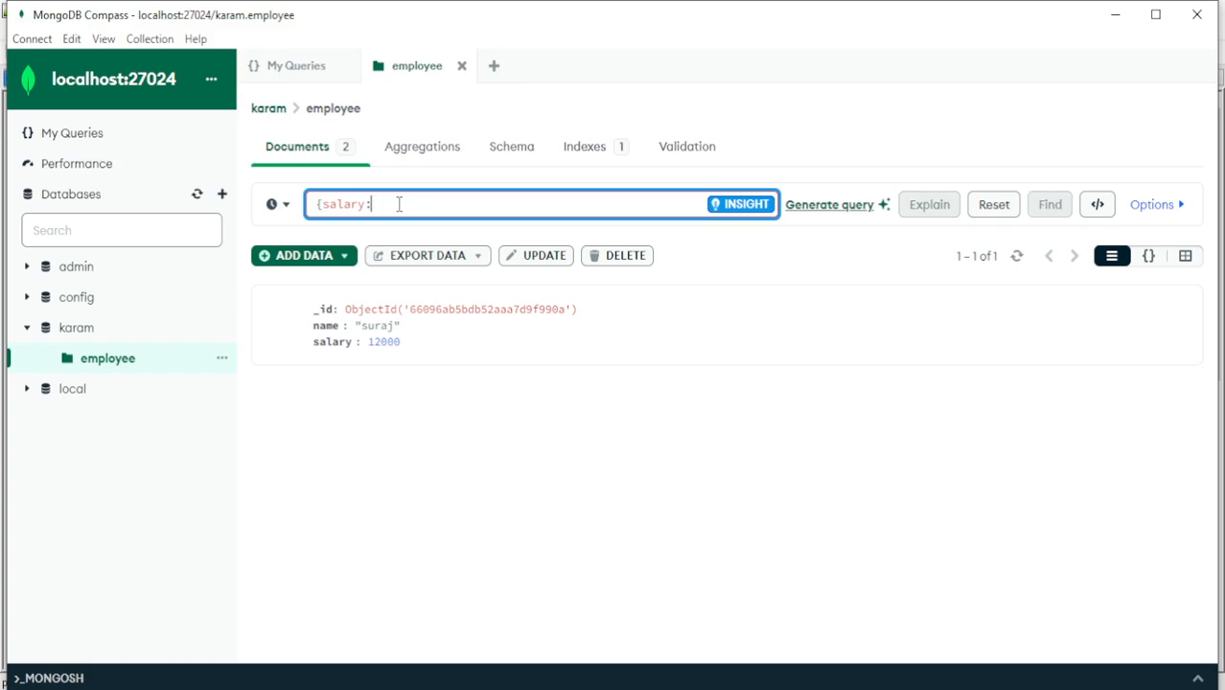
{"action": "type", "text": "}"}
{"action": "type", "text": "10000"}
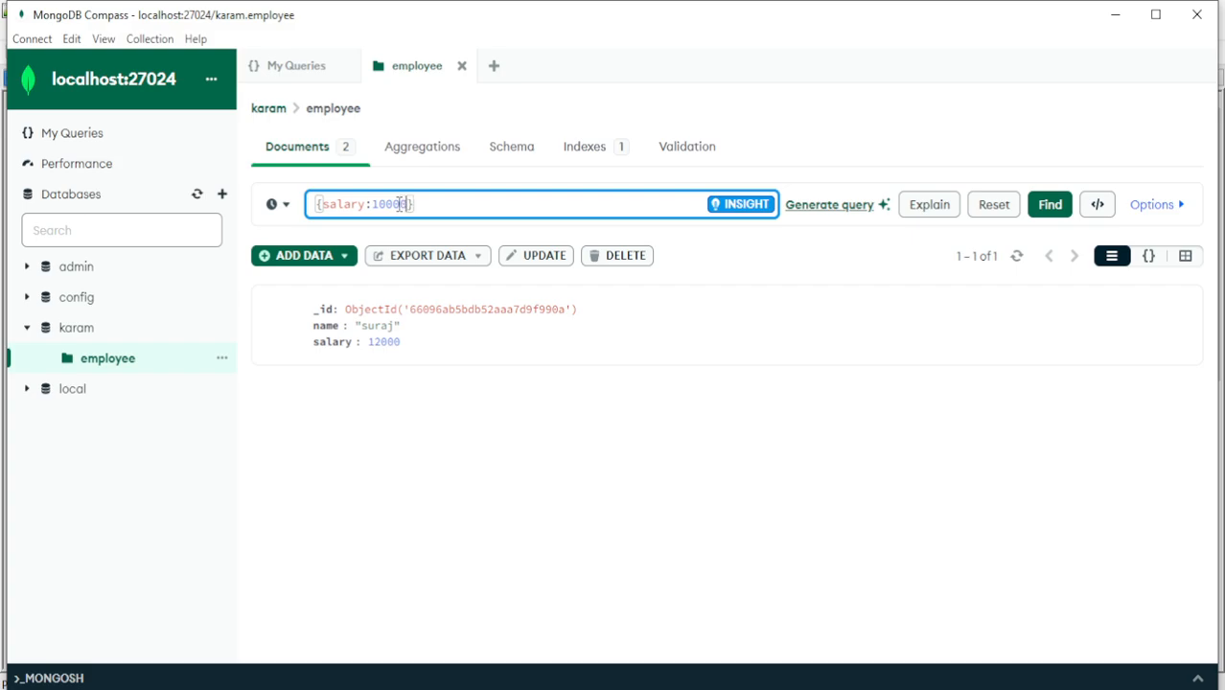
{"action": "left_click", "coordinate": [1054, 208]}
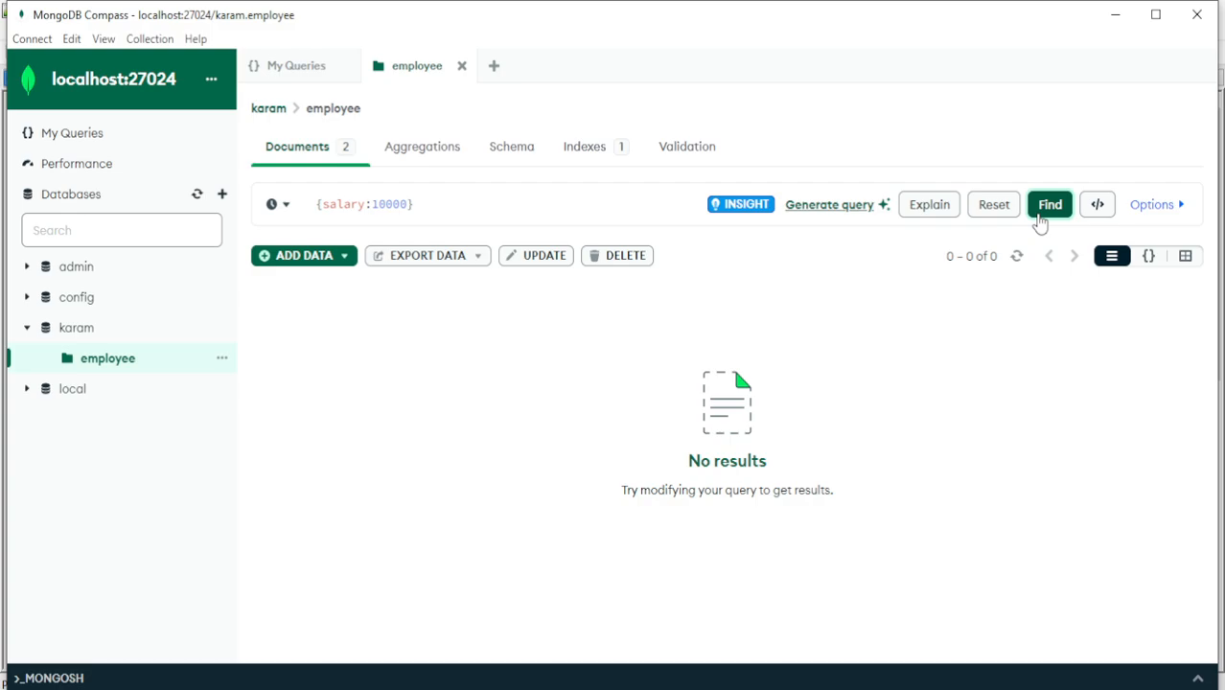
Change the salary condition of the filter to {salary:{$gt:5000}}, run the query and check the salary values of the returned documents
{"action": "left_click", "coordinate": [395, 209]}
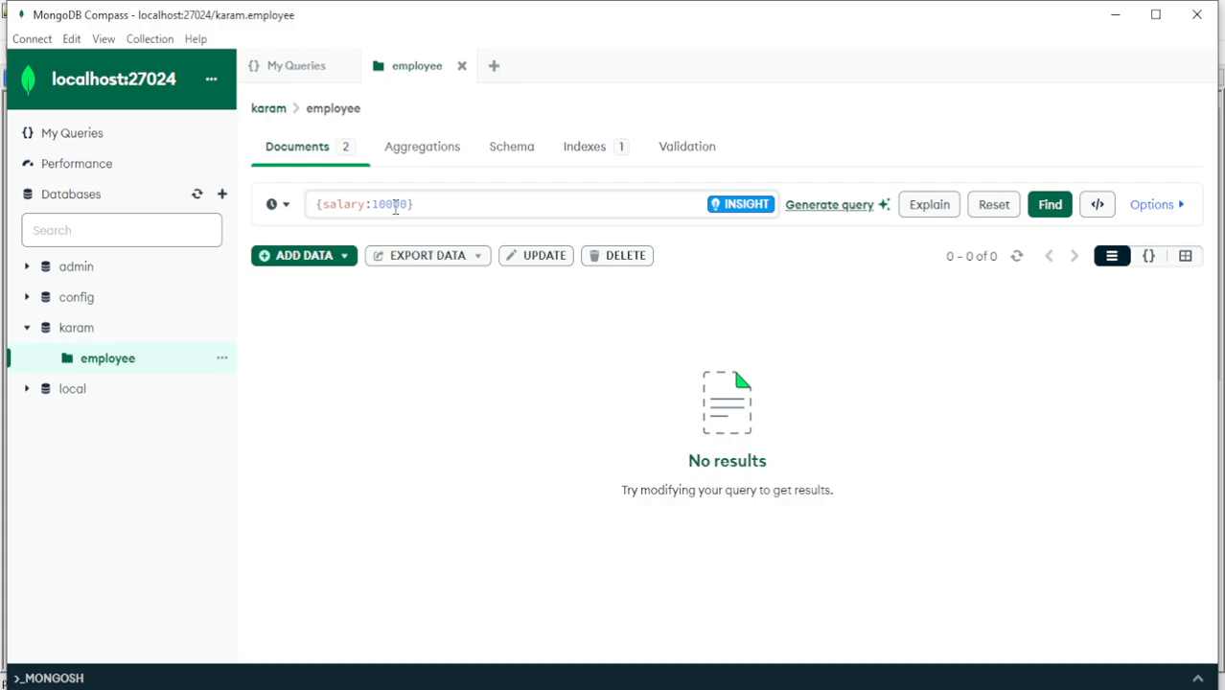
{"action": "double_click", "coordinate": [395, 209]}
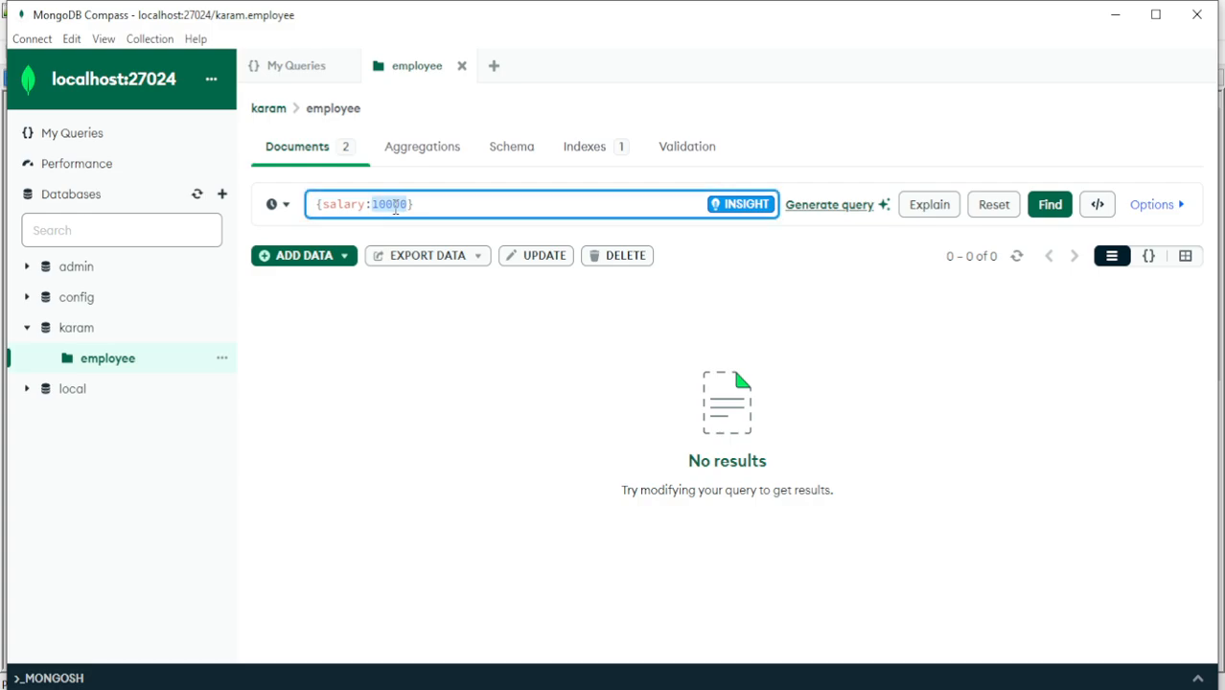
{"action": "type", "text": "{$"}
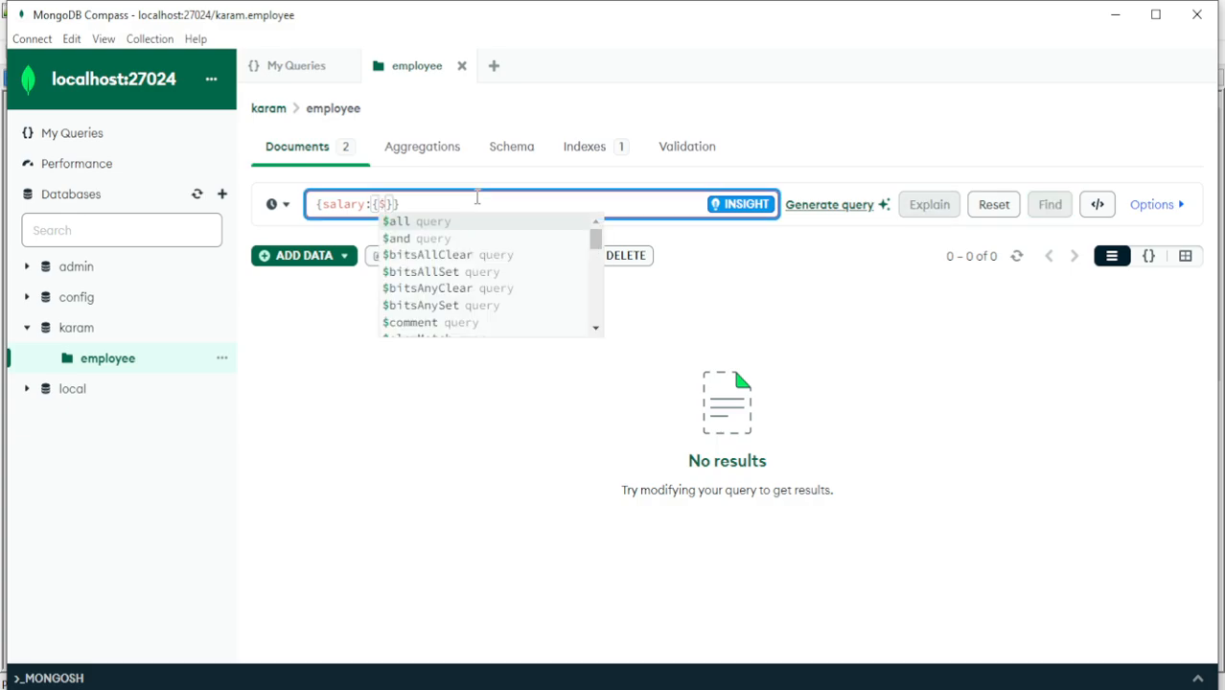
{"action": "type", "text": "gt"}
{"action": "key", "text": "Down"}
{"action": "key", "text": "Down"}
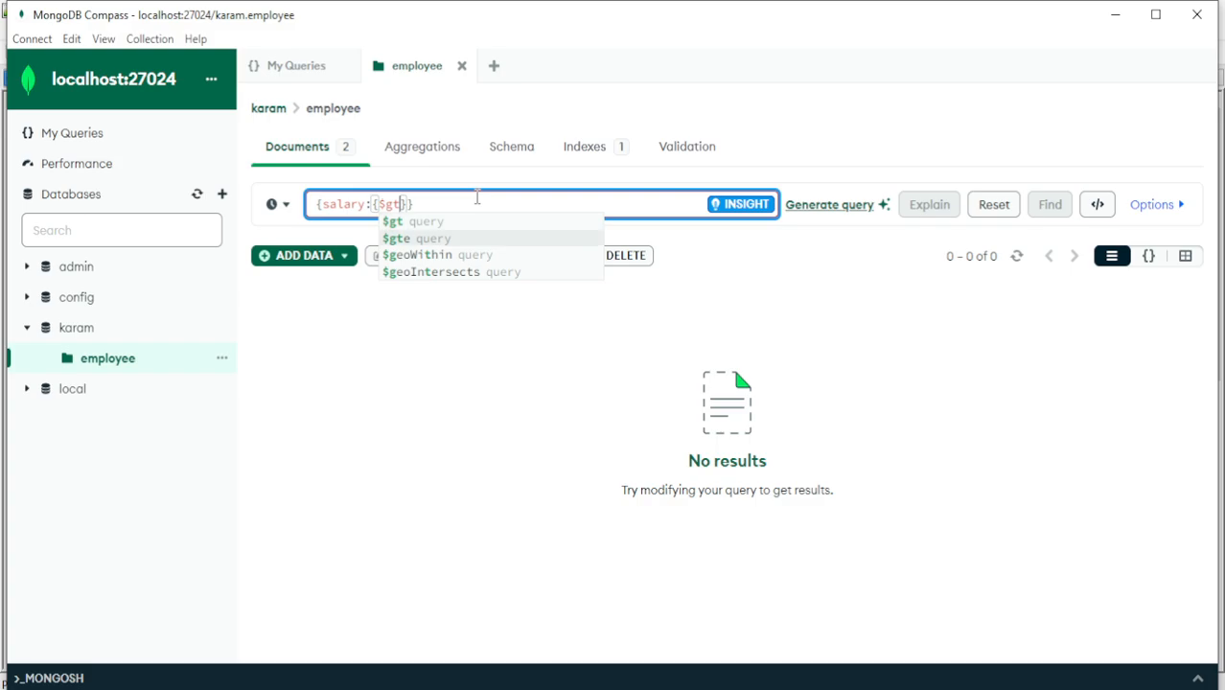
{"action": "key", "text": "Up"}
{"action": "type", "text": ":"}
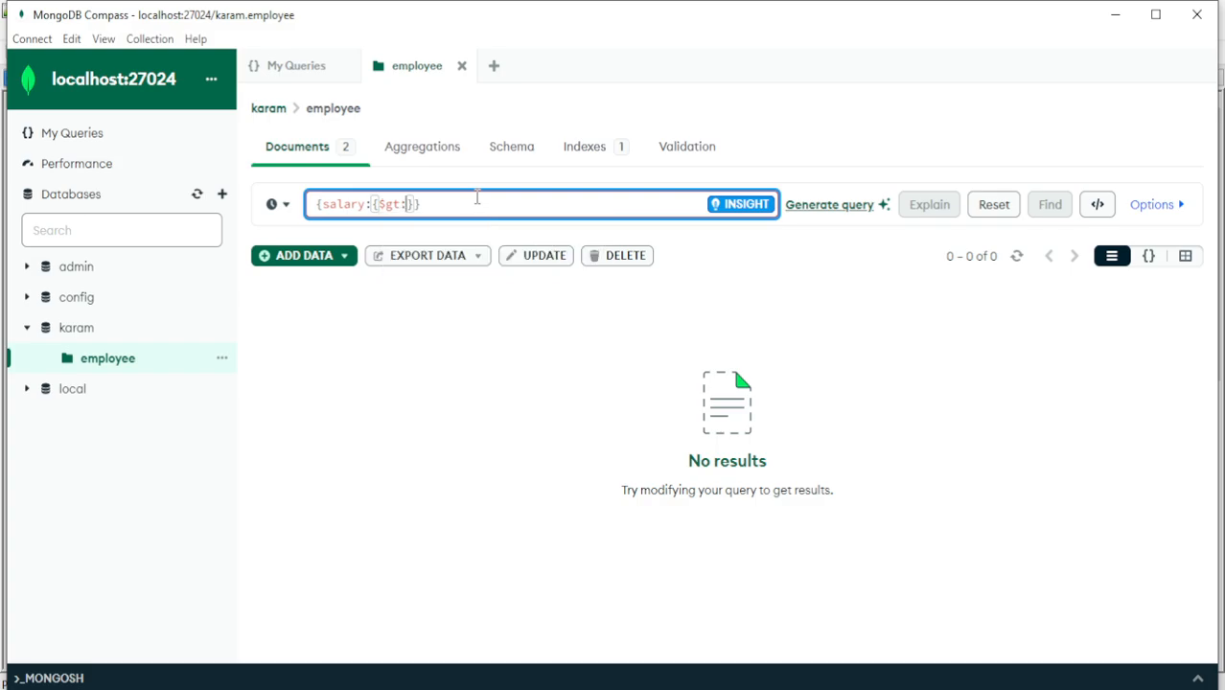
{"action": "type", "text": "5000"}
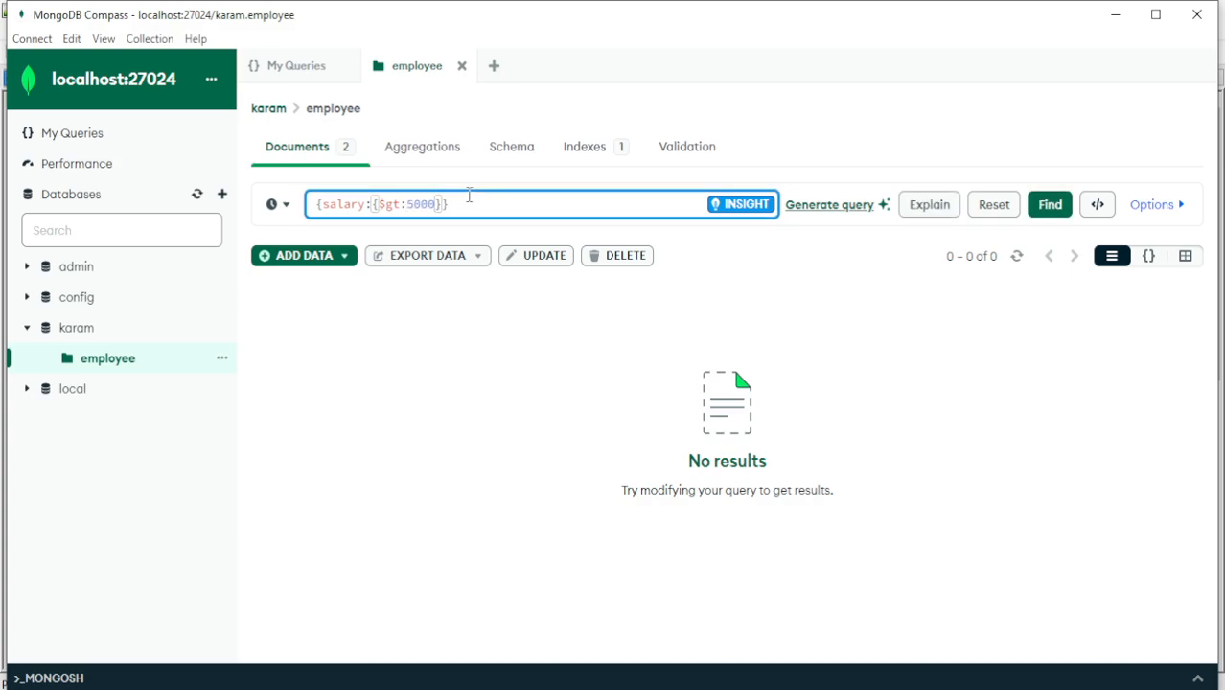
{"action": "left_click", "coordinate": [1054, 208]}
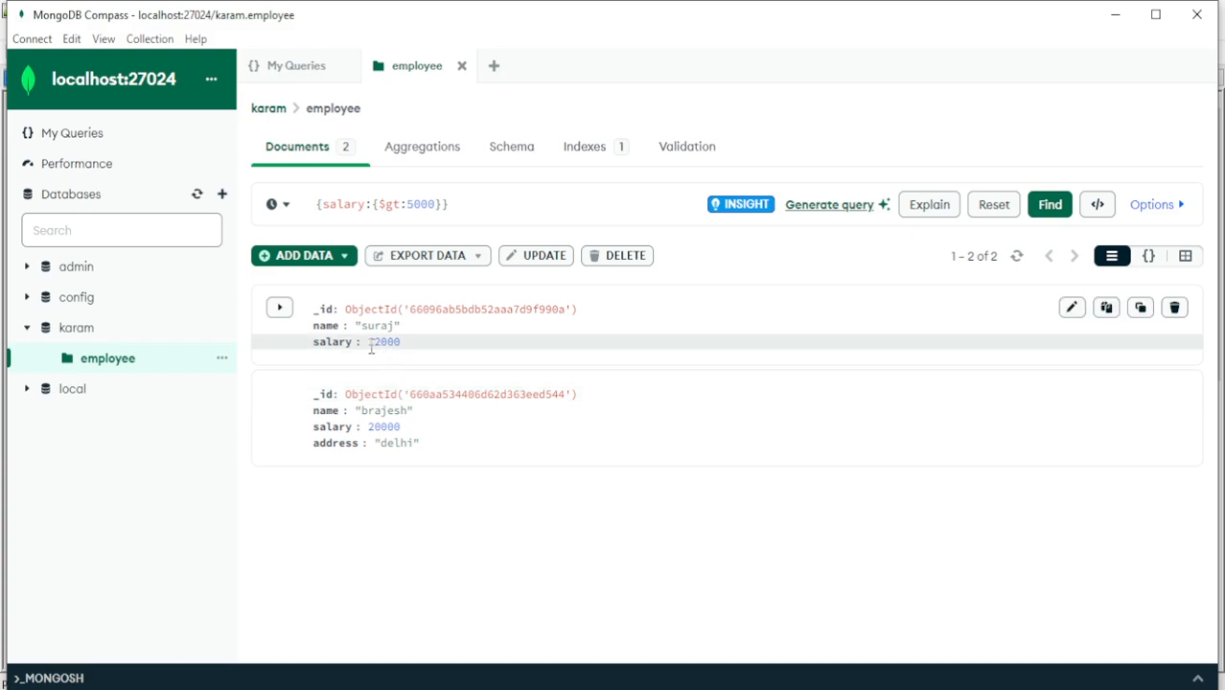
{"action": "left_click_drag", "start_coordinate": [367, 342], "coordinate": [411, 351]}
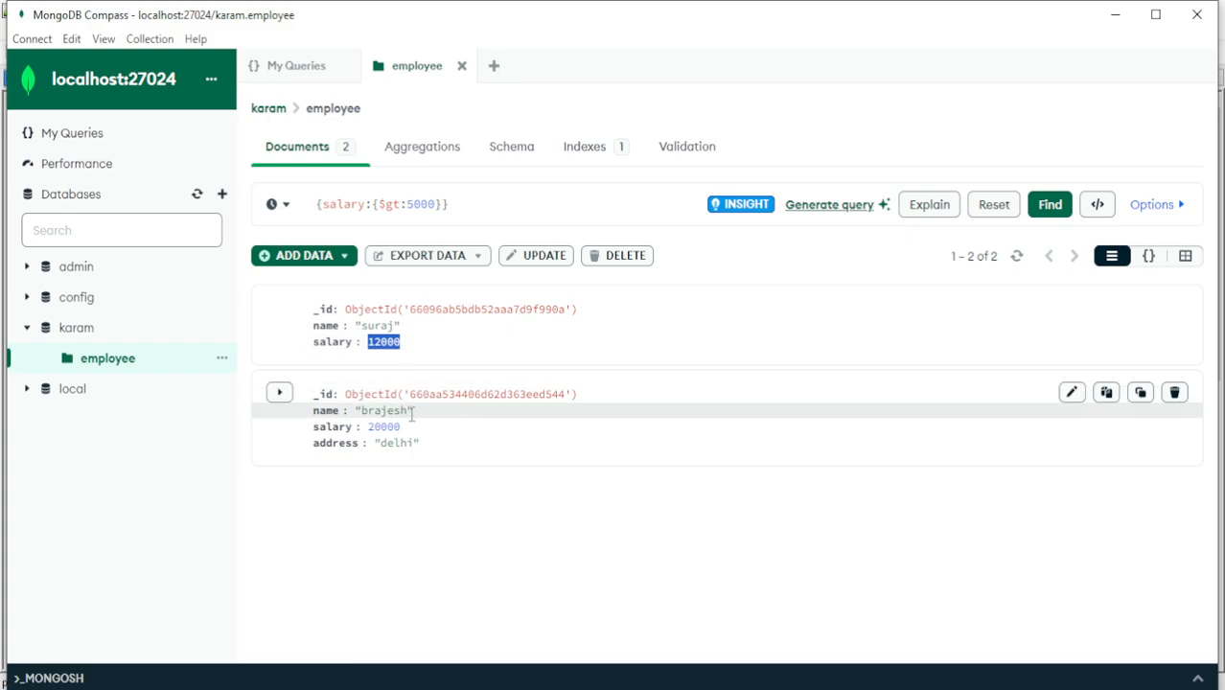
{"action": "left_click_drag", "start_coordinate": [407, 433], "coordinate": [361, 437]}
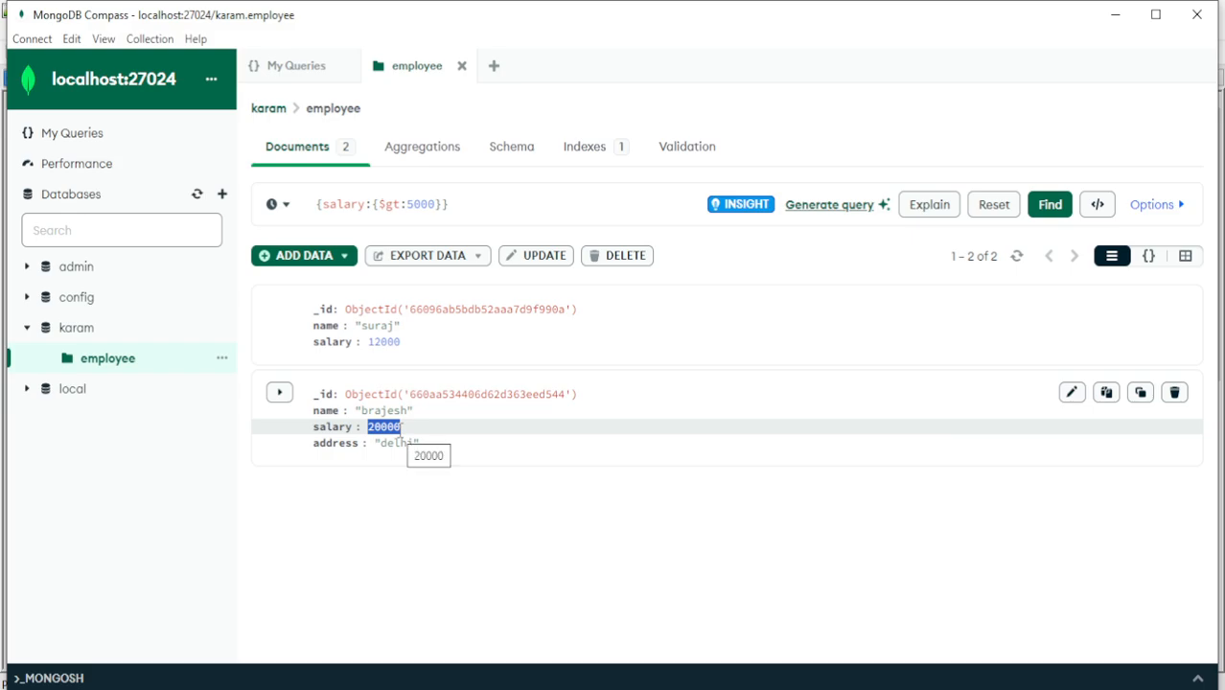
Clear the salary filter and run the query to list all documents of the employee collection
{"action": "left_click", "coordinate": [444, 206]}
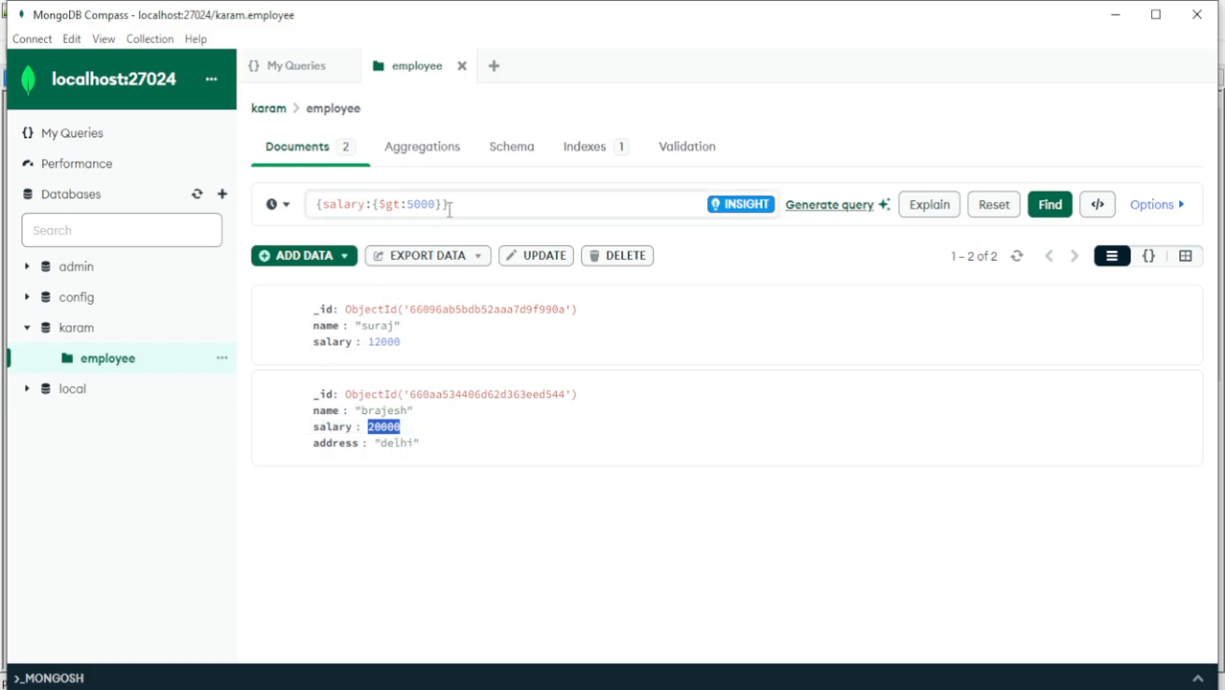
{"action": "left_click_drag", "start_coordinate": [444, 207], "coordinate": [322, 205]}
{"action": "key", "text": "BackSpace"}
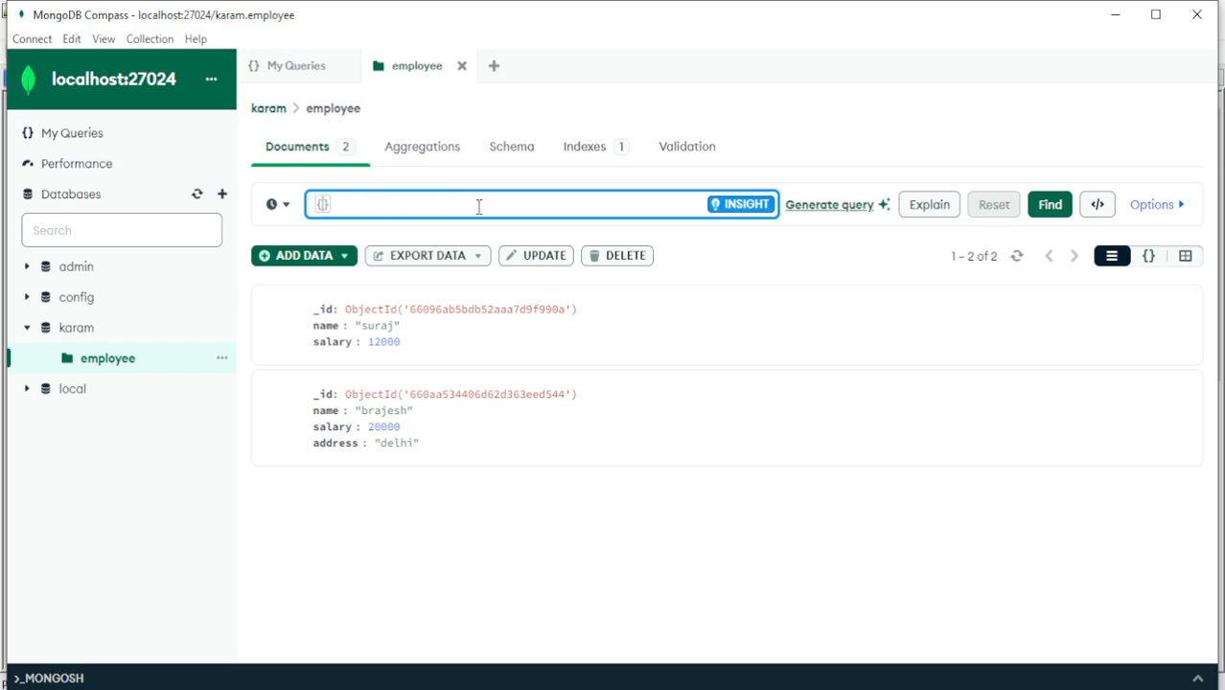
{"action": "left_click", "coordinate": [1050, 204]}
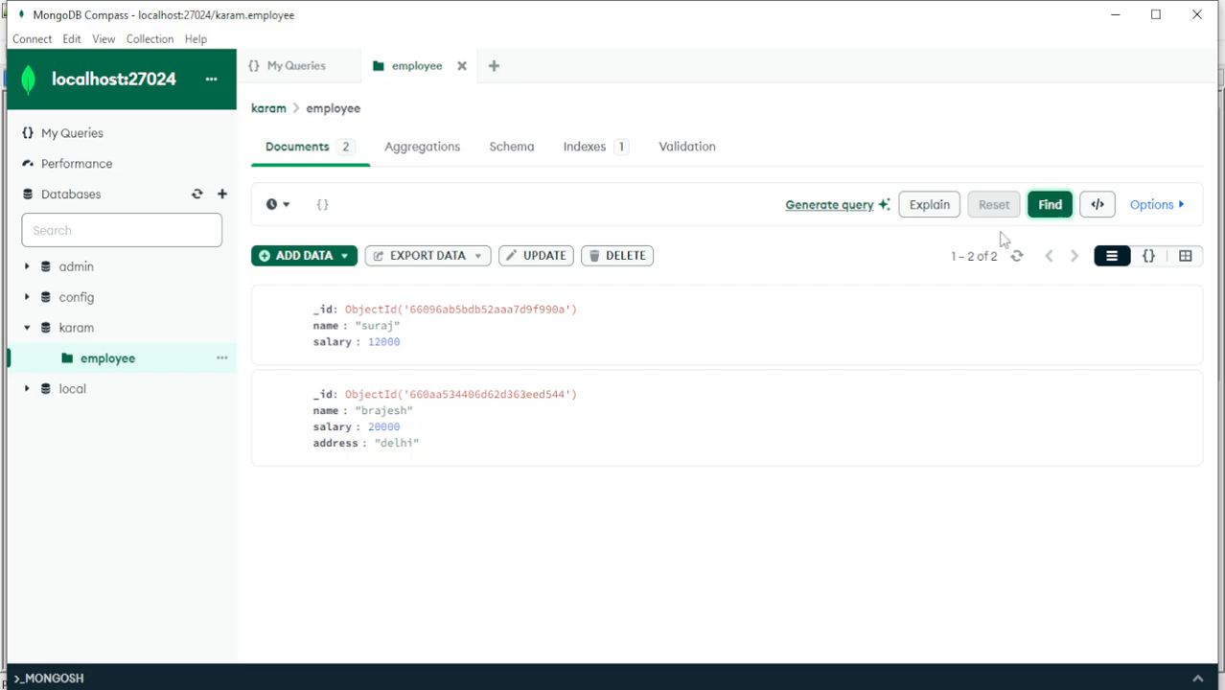
{"action": "left_click", "coordinate": [1047, 212]}
{"action": "left_click", "coordinate": [645, 208]}
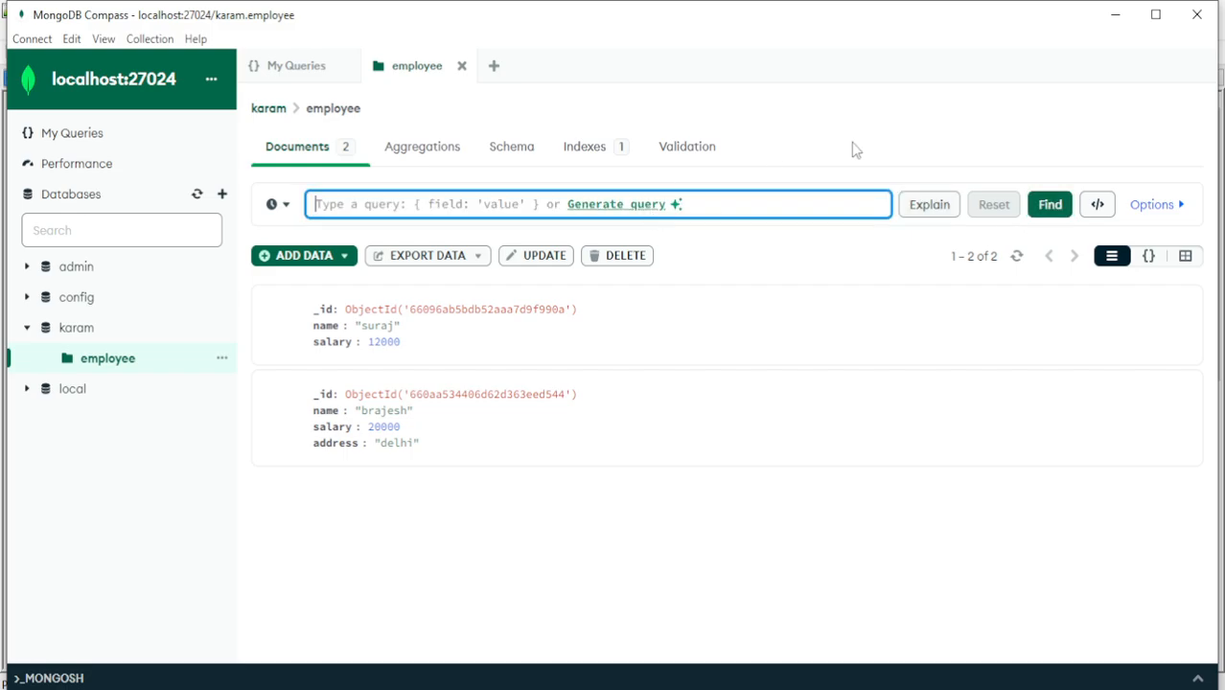
{"action": "left_click", "coordinate": [1050, 213]}
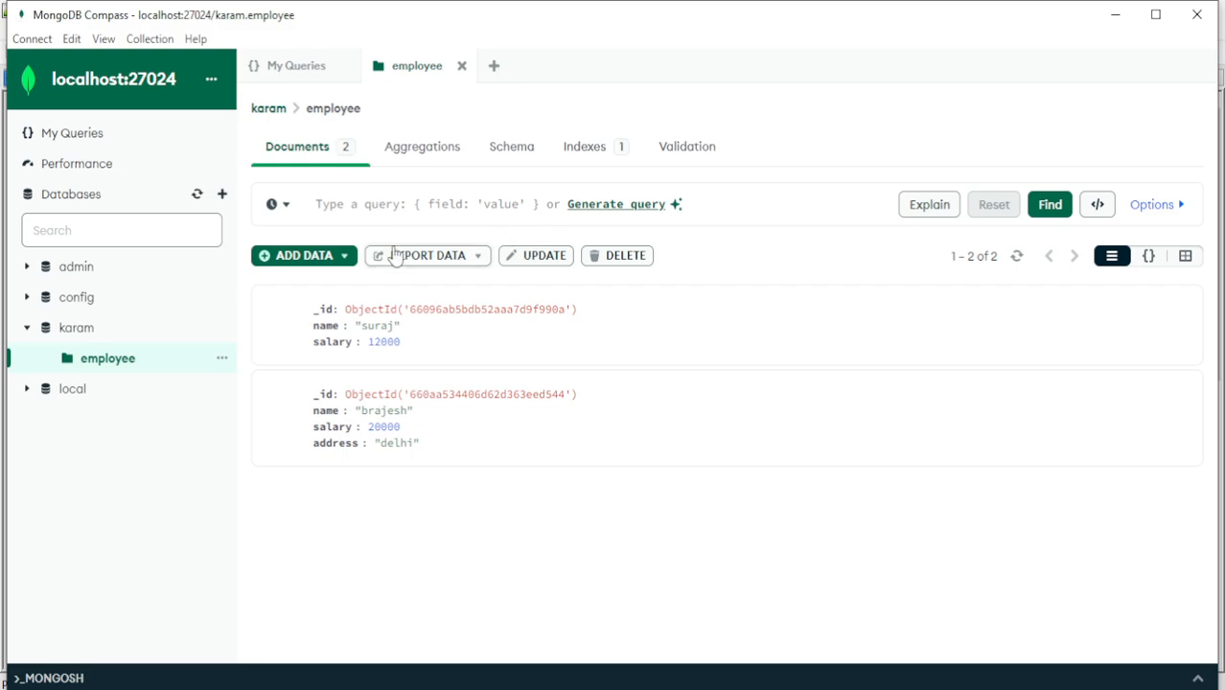
Start inserting a document into the employee collection and replace the default _id content with an empty object
{"action": "left_click", "coordinate": [346, 258]}
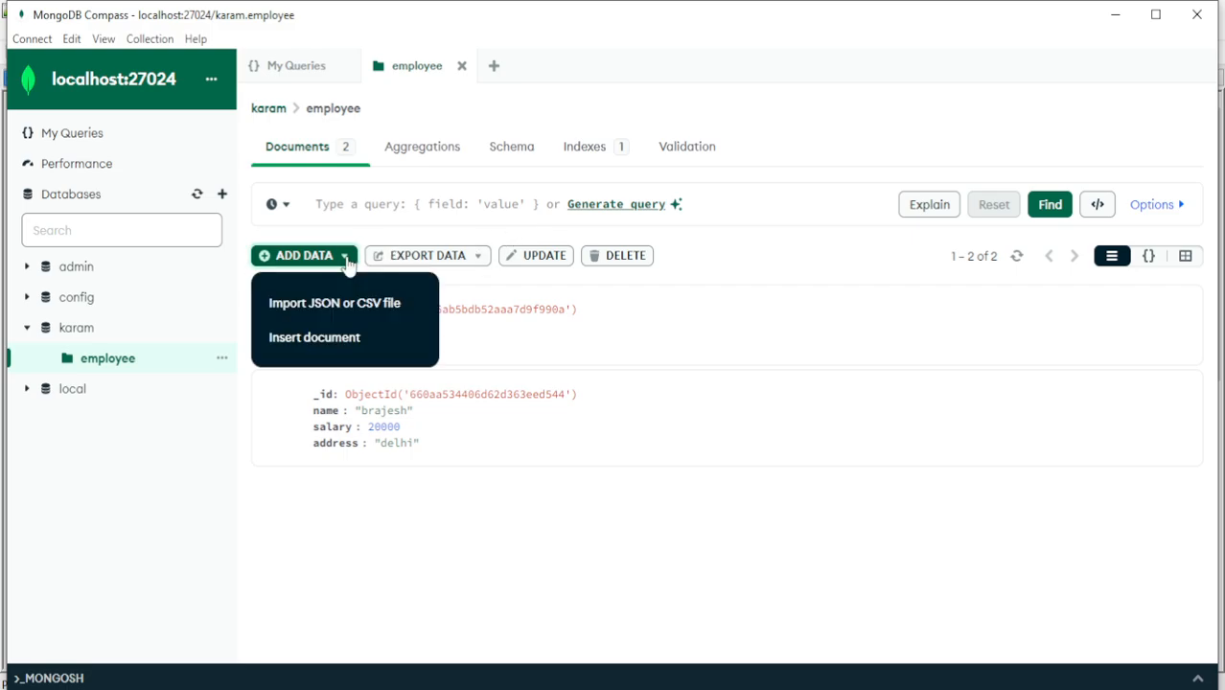
{"action": "left_click", "coordinate": [329, 343]}
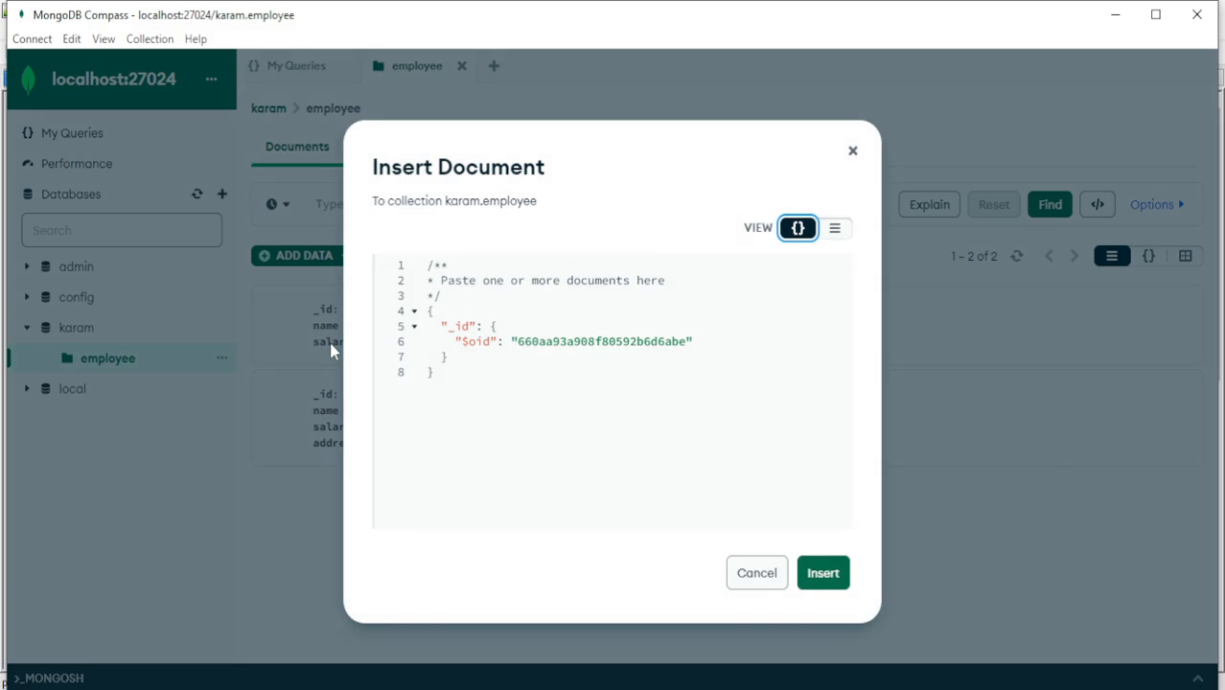
{"action": "left_click", "coordinate": [587, 393]}
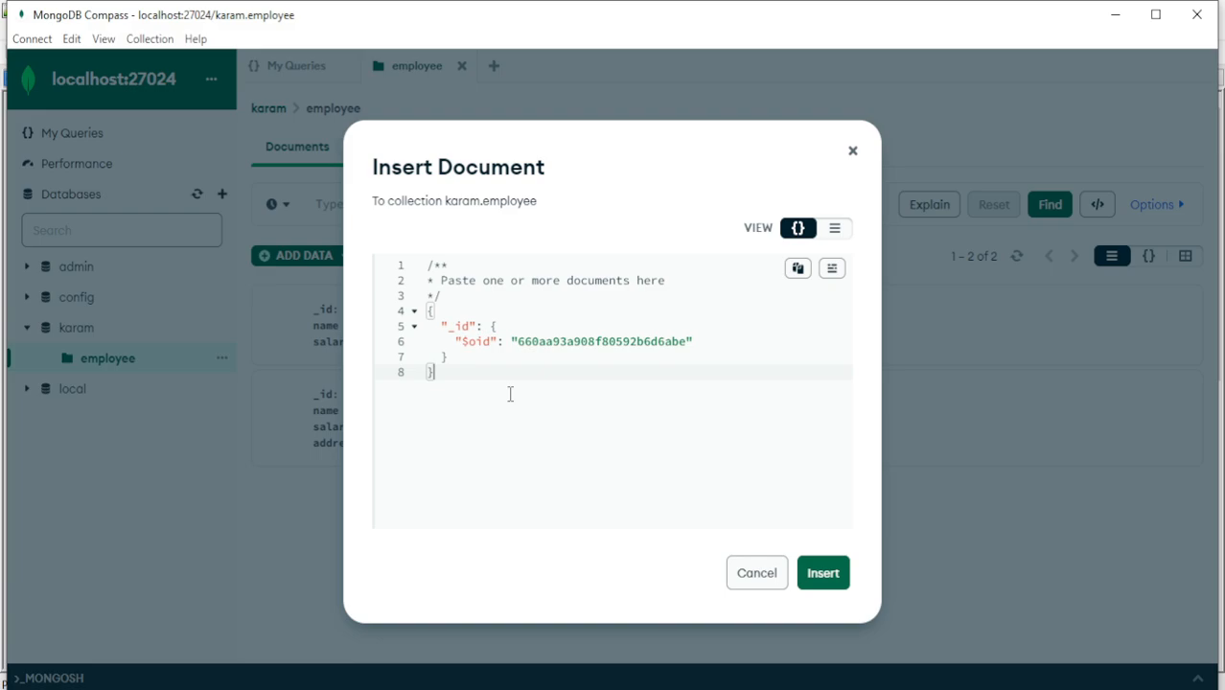
{"action": "left_click_drag", "start_coordinate": [510, 393], "coordinate": [405, 319]}
{"action": "key", "text": "BackSpace"}
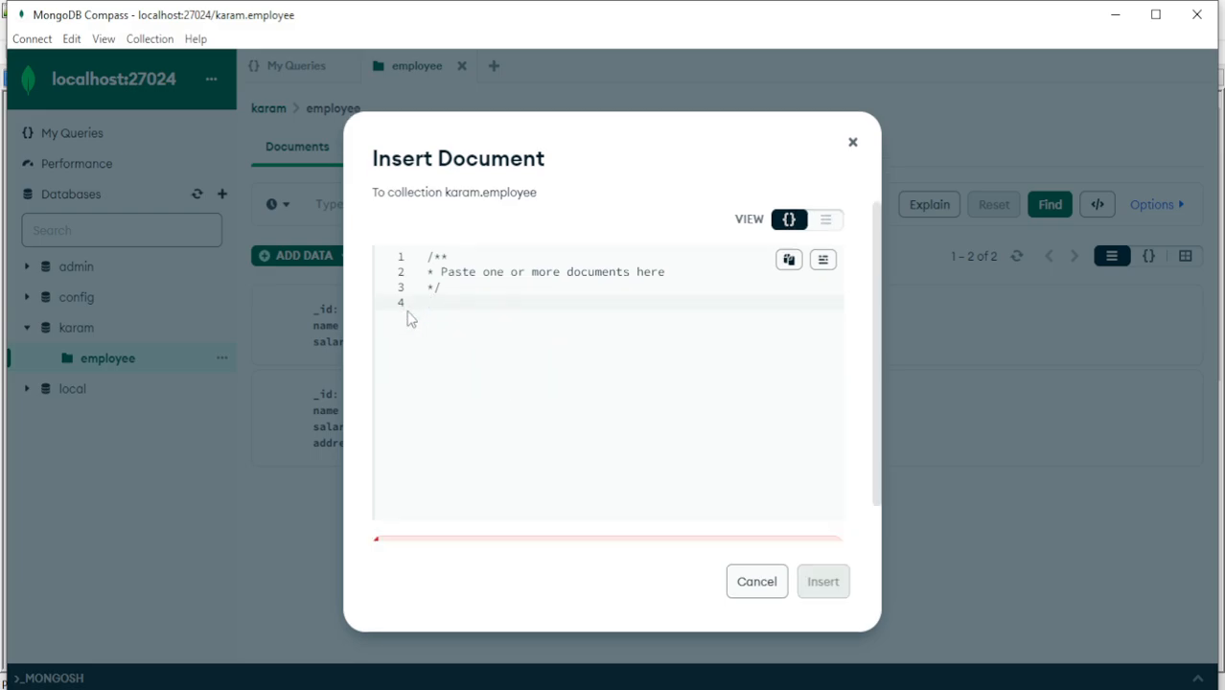
{"action": "type", "text": "{"}
{"action": "key", "text": "Return"}
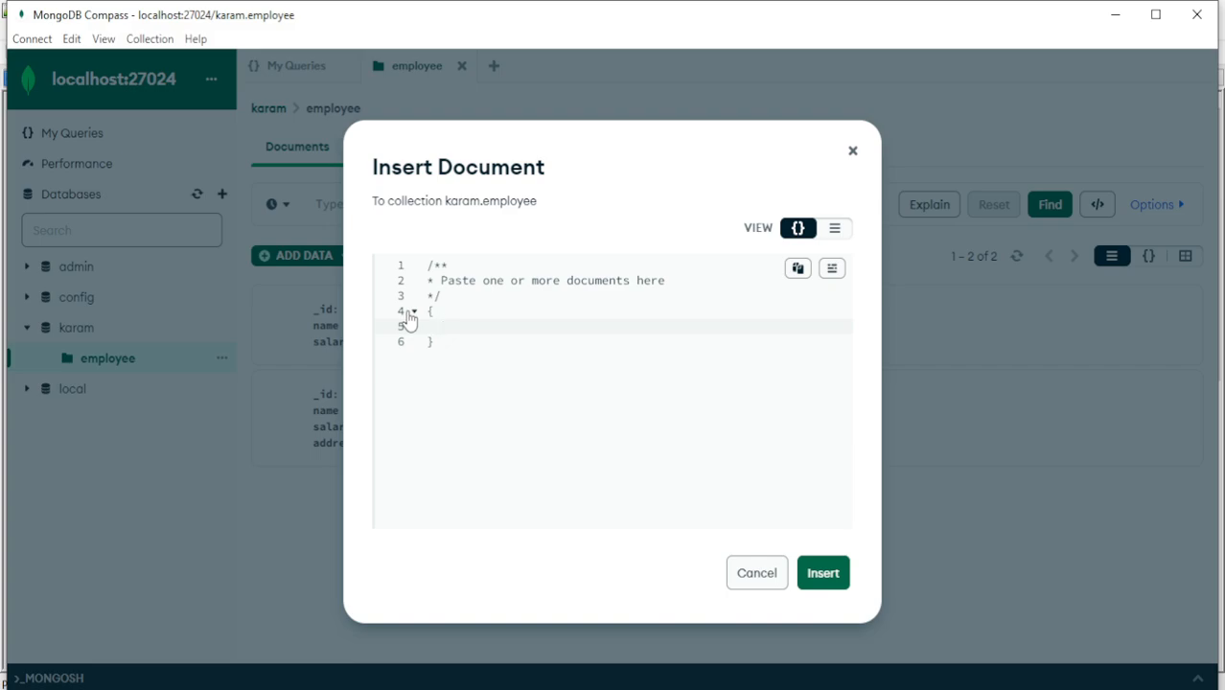
{"action": "type", "text": "\""}
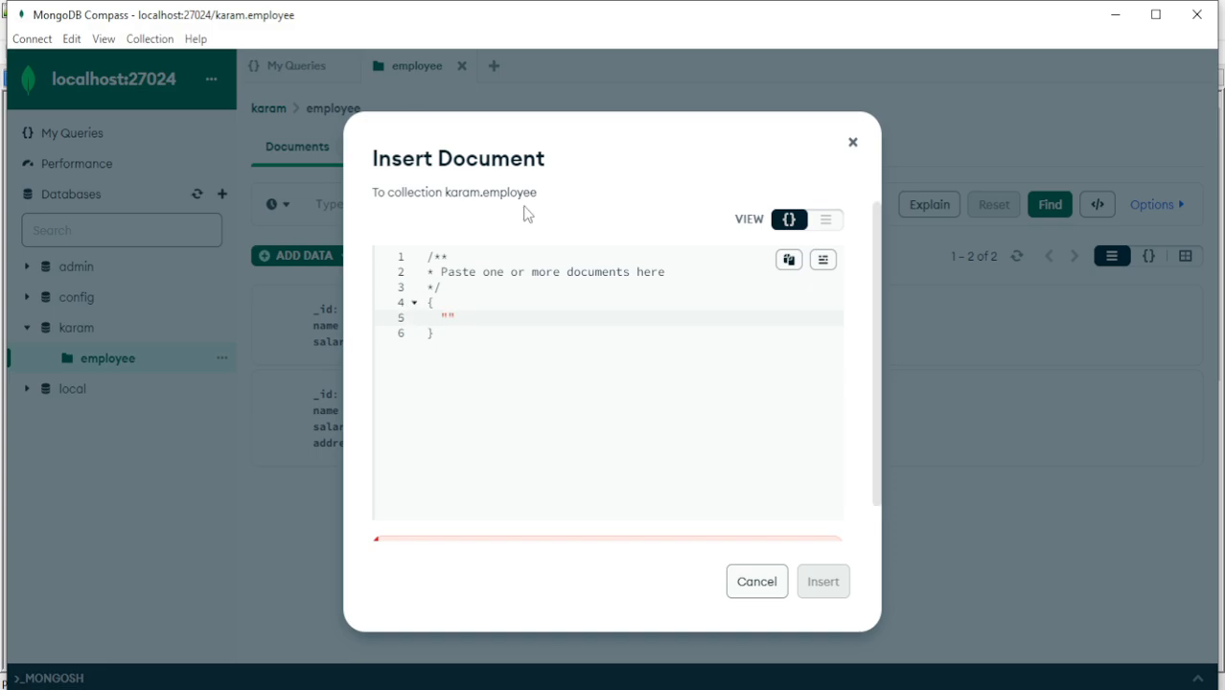
{"action": "left_click_drag", "start_coordinate": [544, 191], "coordinate": [463, 191]}
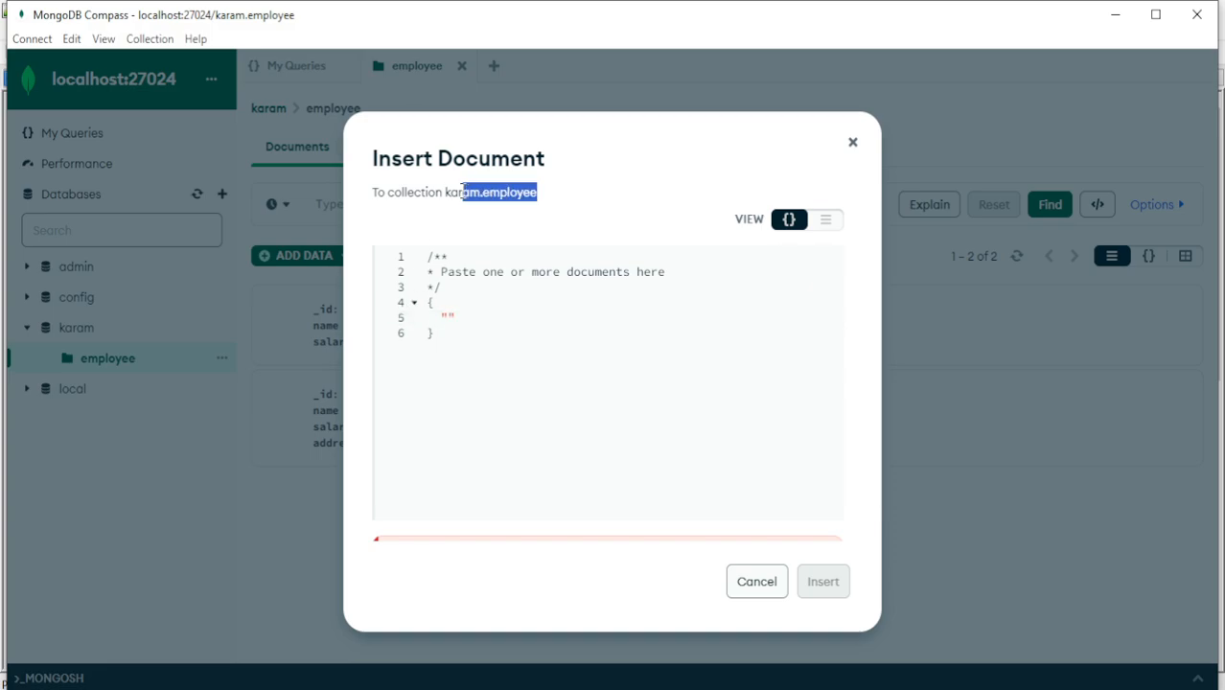
{"action": "left_click", "coordinate": [450, 318]}
{"action": "key", "text": "Right"}
{"action": "key", "text": "BackSpace"}
{"action": "key", "text": "BackSpace"}
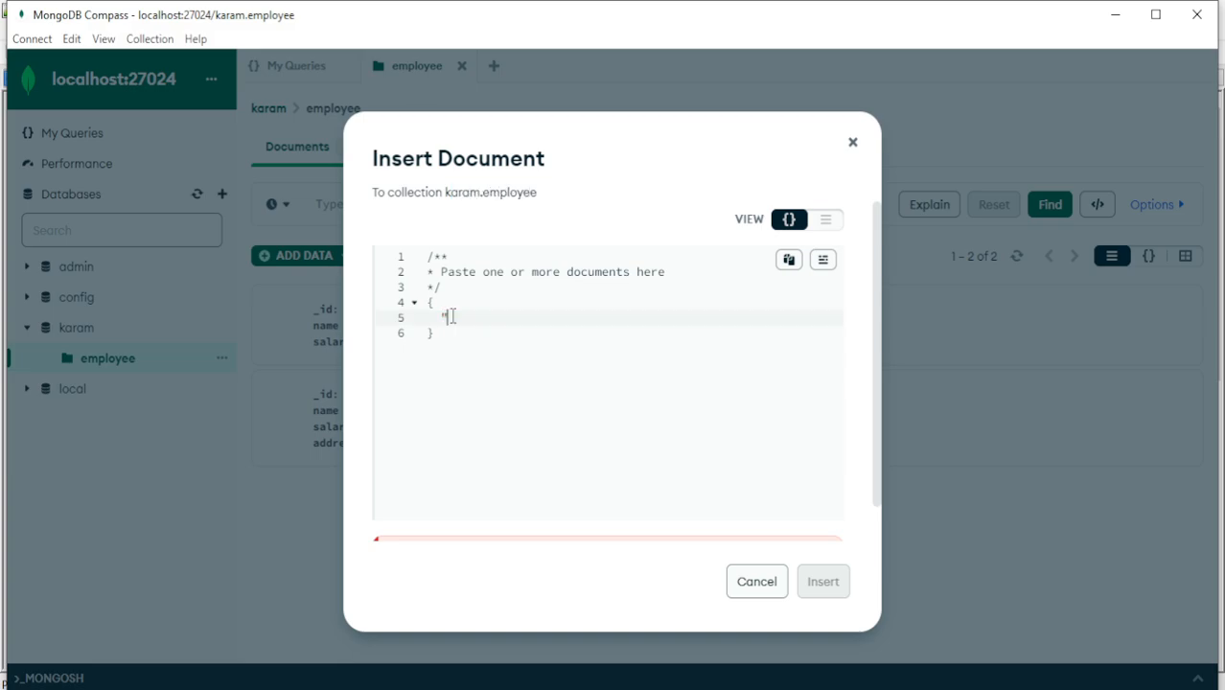
{"action": "type", "text": "e"}
{"action": "key", "text": "BackSpace"}
Add a name field holding the new employee's first name as a string to the new document
{"action": "type", "text": "name:\"Varun"}
{"action": "key", "text": "Right"}
{"action": "type", "text": ","}
Add a qualification field with the value "Mtech" on a new line of the document
{"action": "key", "text": "Return"}
{"action": "type", "text": "quali"}
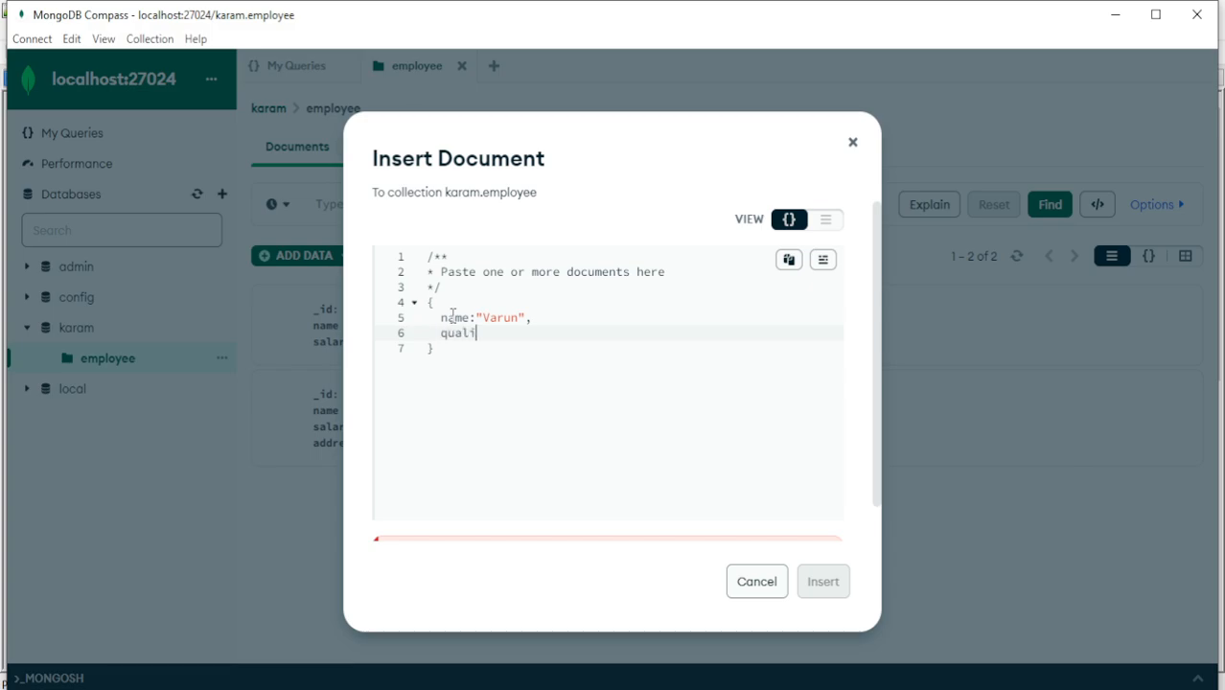
{"action": "type", "text": "fication"}
{"action": "type", "text": ":\"\""}
{"action": "type", "text": "Mtex"}
{"action": "key", "text": "BackSpace"}
{"action": "type", "text": "ch"}
{"action": "key", "text": "Right"}
{"action": "type", "text": ","}
Complete the document with salary:70000 and insert it with formatted JSON into the employee collection
{"action": "key", "text": "Return"}
{"action": "type", "text": "s"}
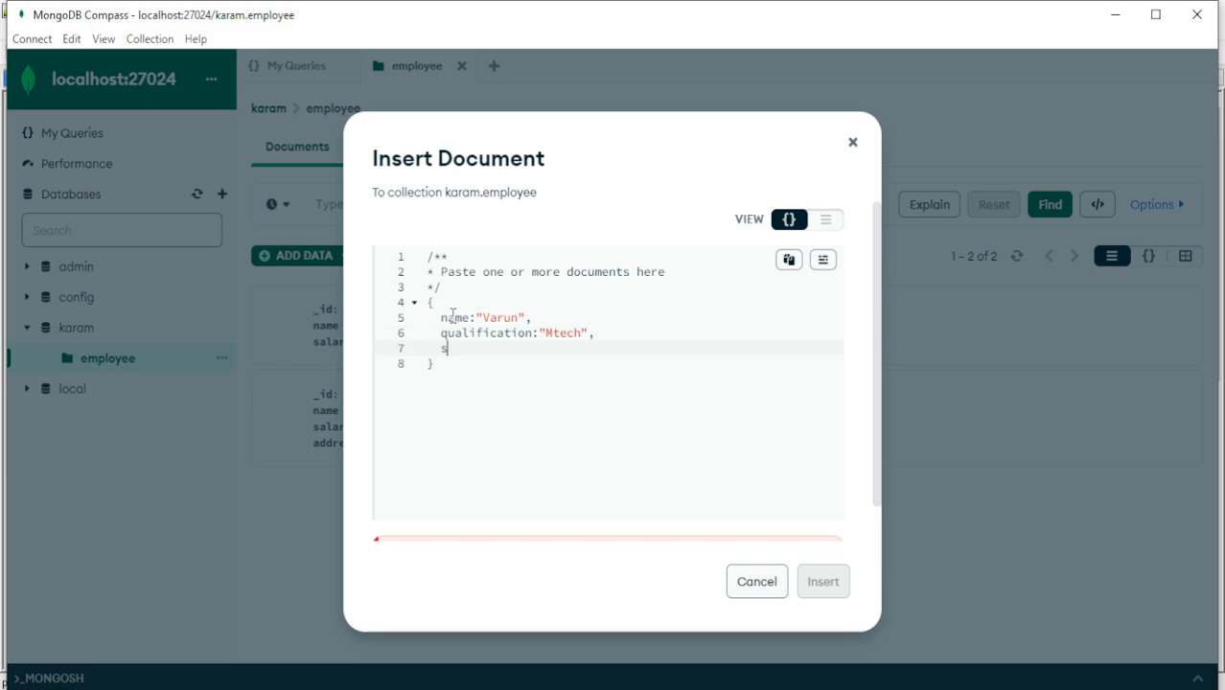
{"action": "type", "text": "alary:70000"}
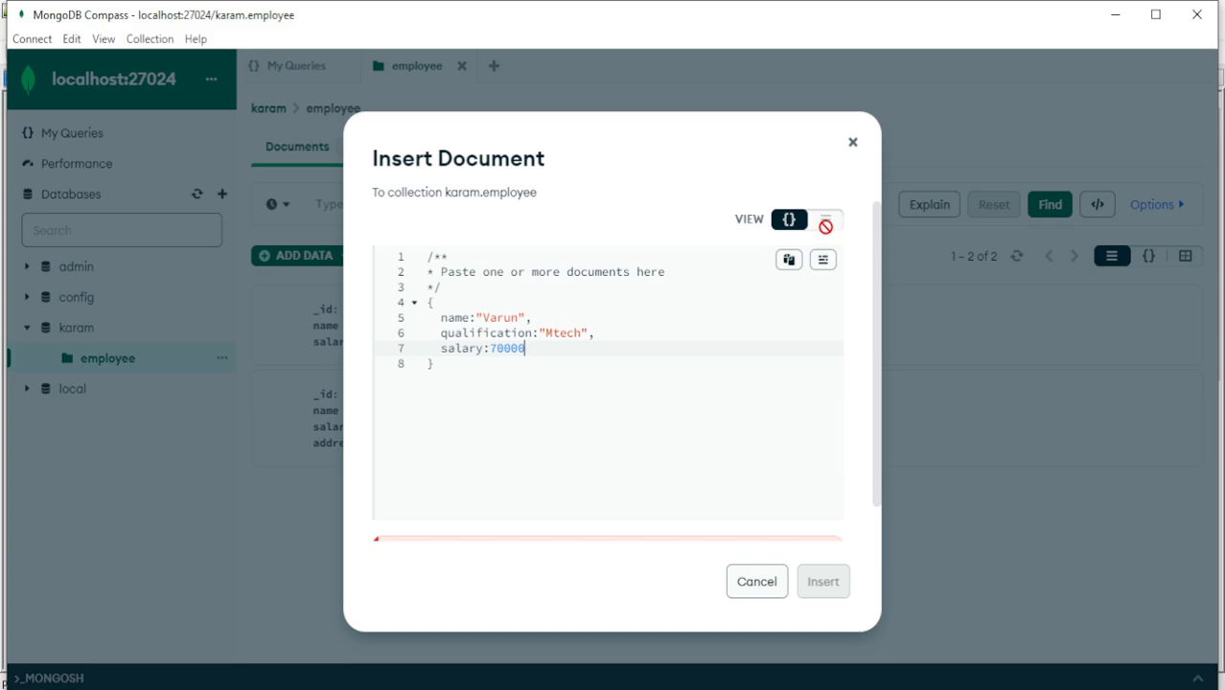
{"action": "left_click", "coordinate": [822, 261]}
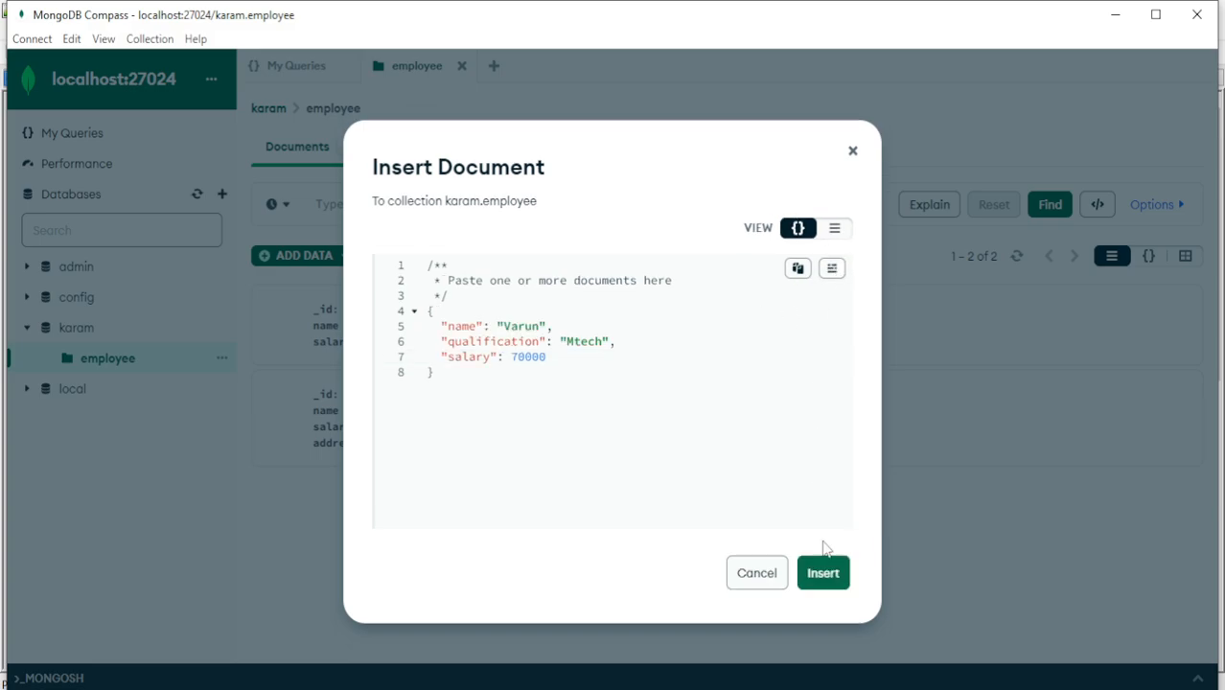
{"action": "left_click", "coordinate": [825, 574]}
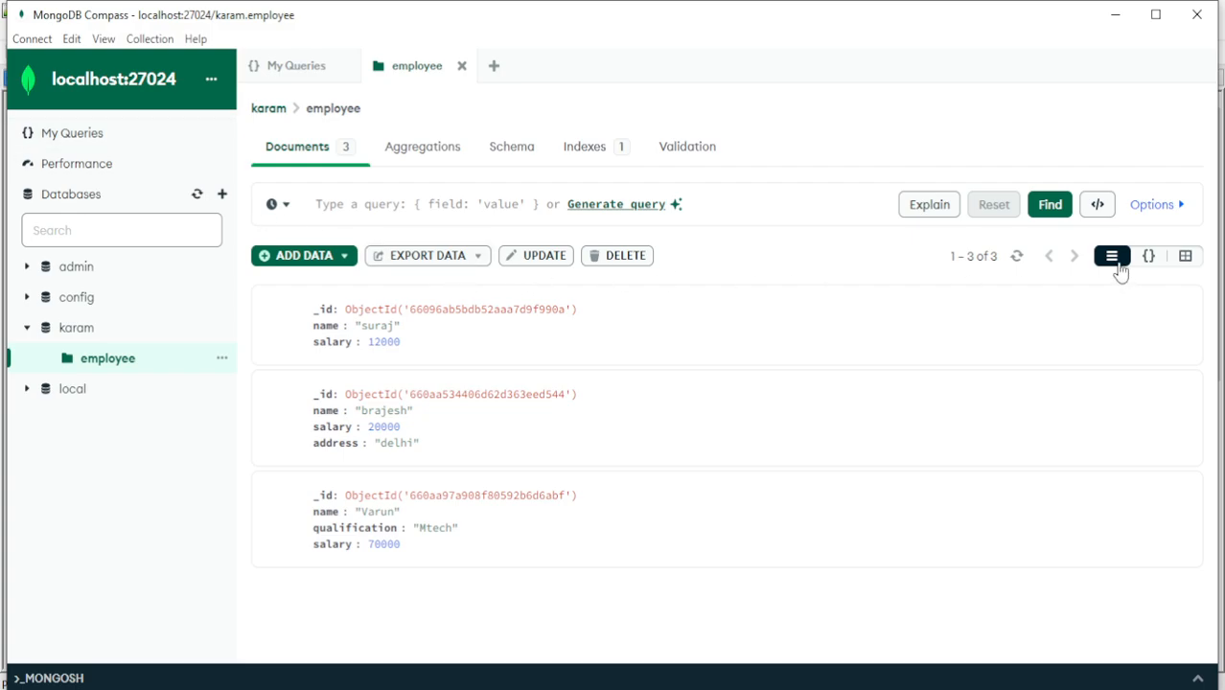
Examine the employee documents in JSON view, expanding and collapsing parts of the first two, and switch to the table view
{"action": "left_click", "coordinate": [1149, 264]}
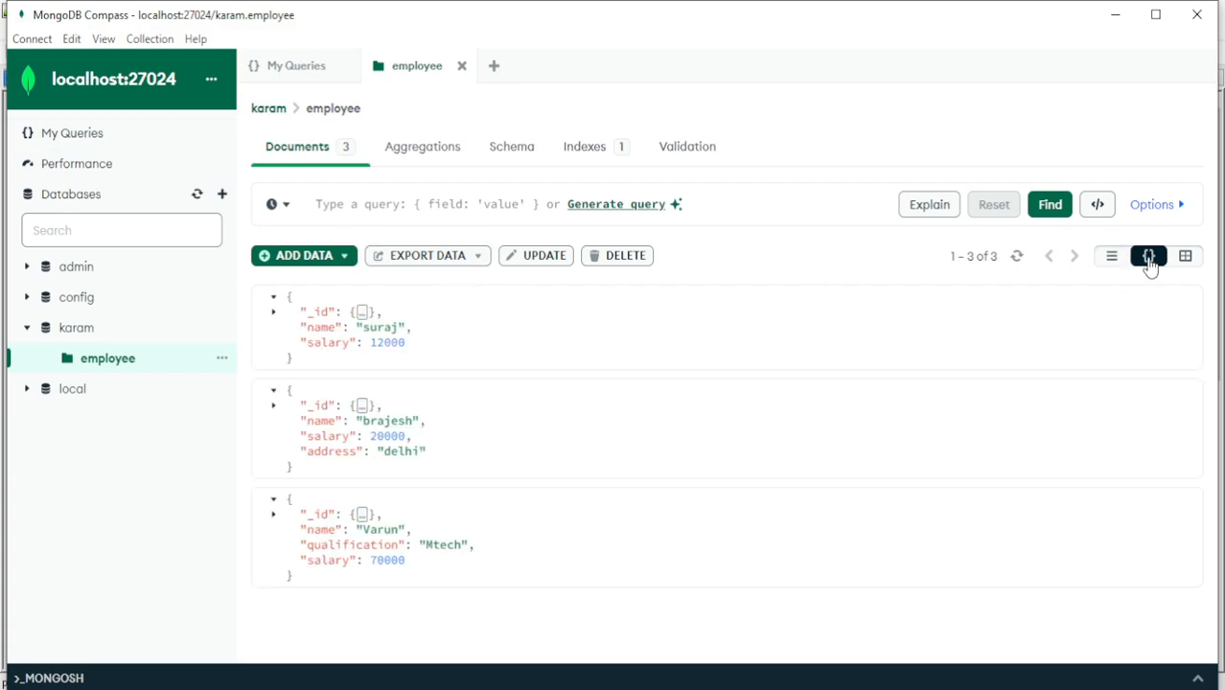
{"action": "left_click", "coordinate": [274, 314]}
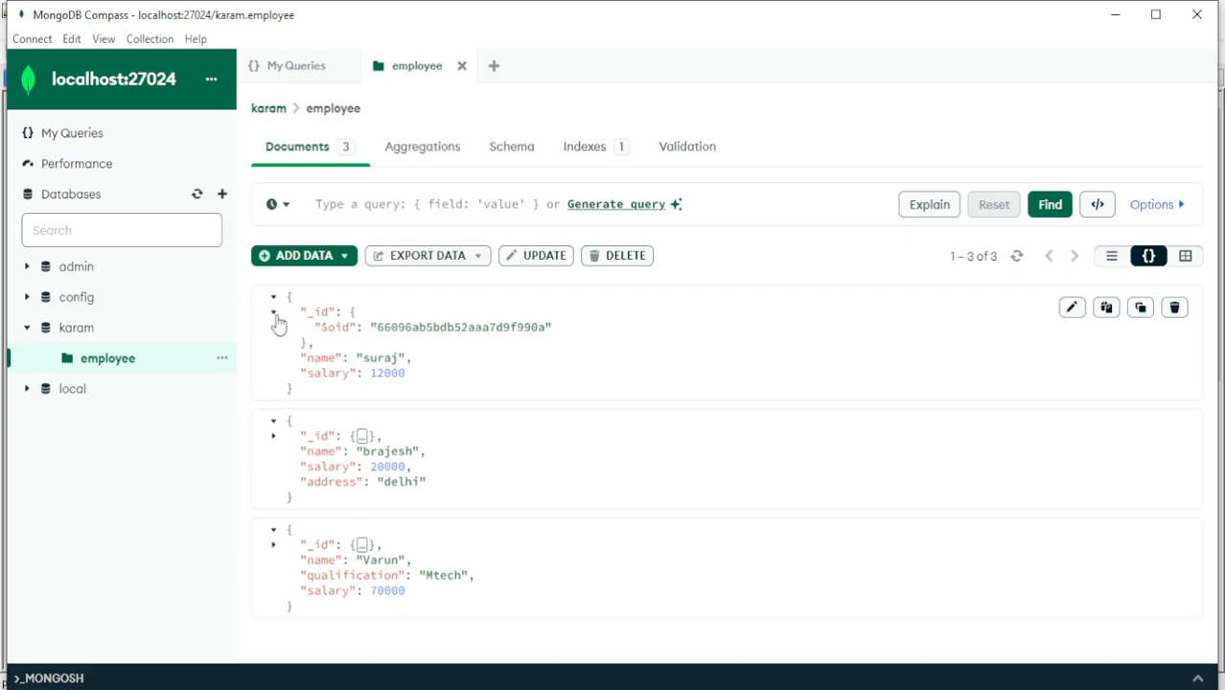
{"action": "left_click", "coordinate": [274, 315]}
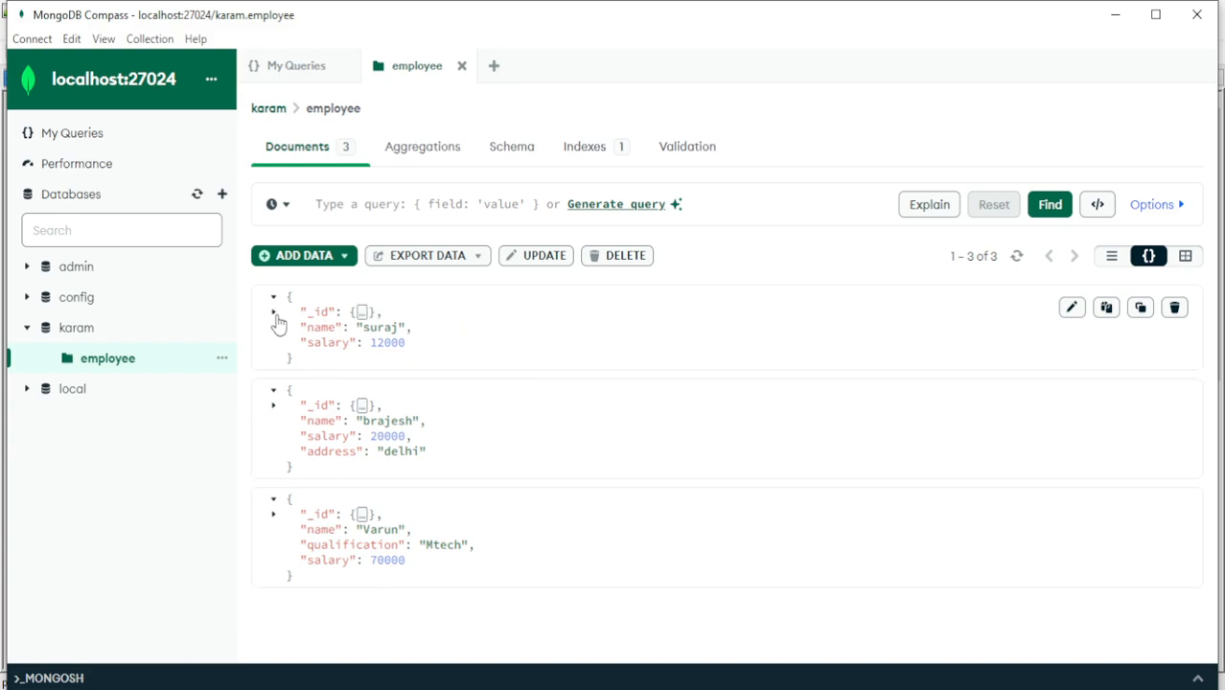
{"action": "left_click", "coordinate": [275, 411]}
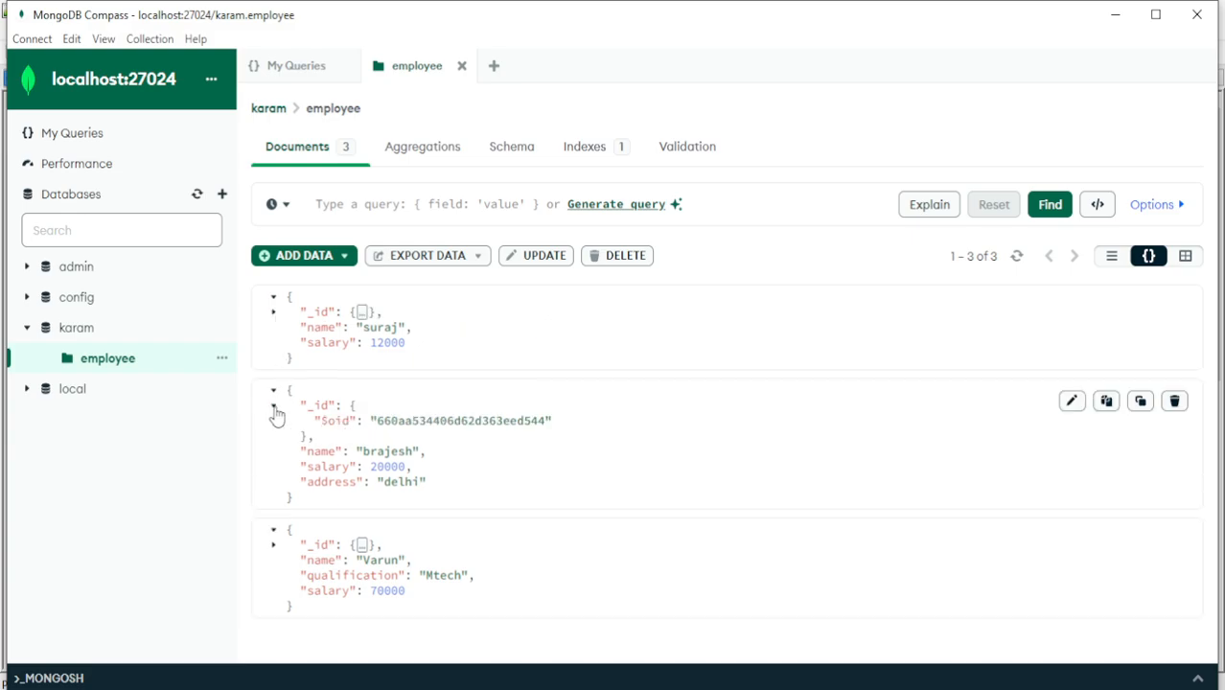
{"action": "left_click", "coordinate": [274, 410]}
{"action": "left_click", "coordinate": [274, 393]}
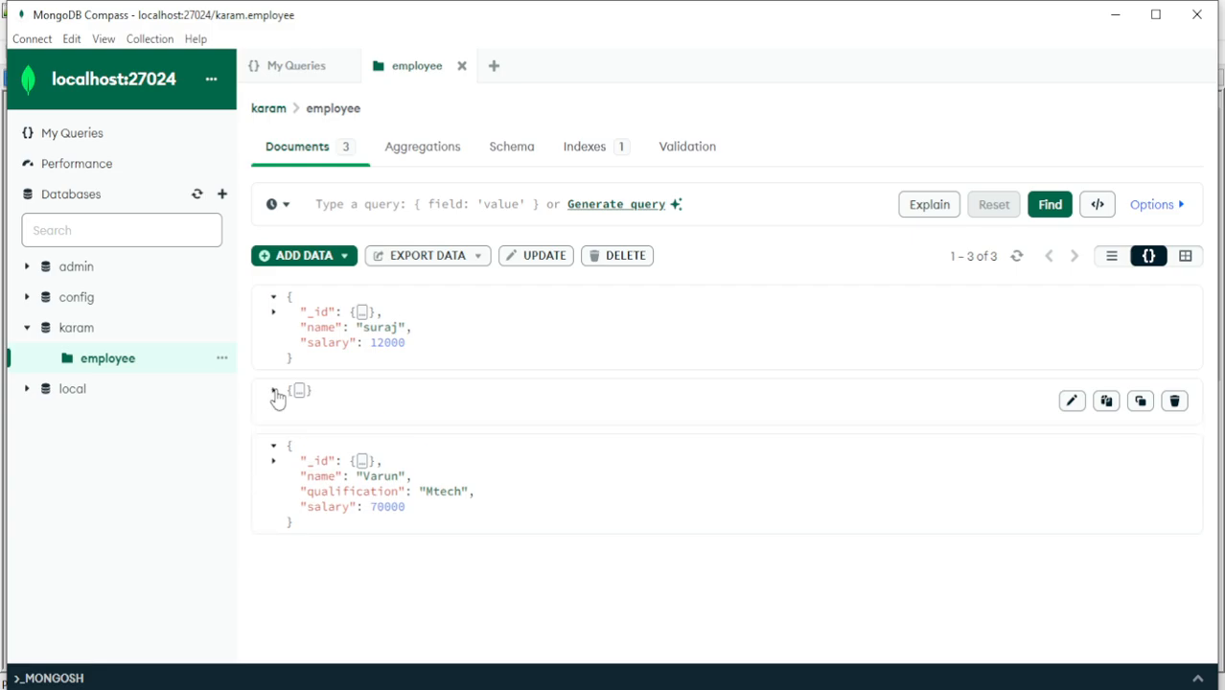
{"action": "left_click", "coordinate": [274, 393]}
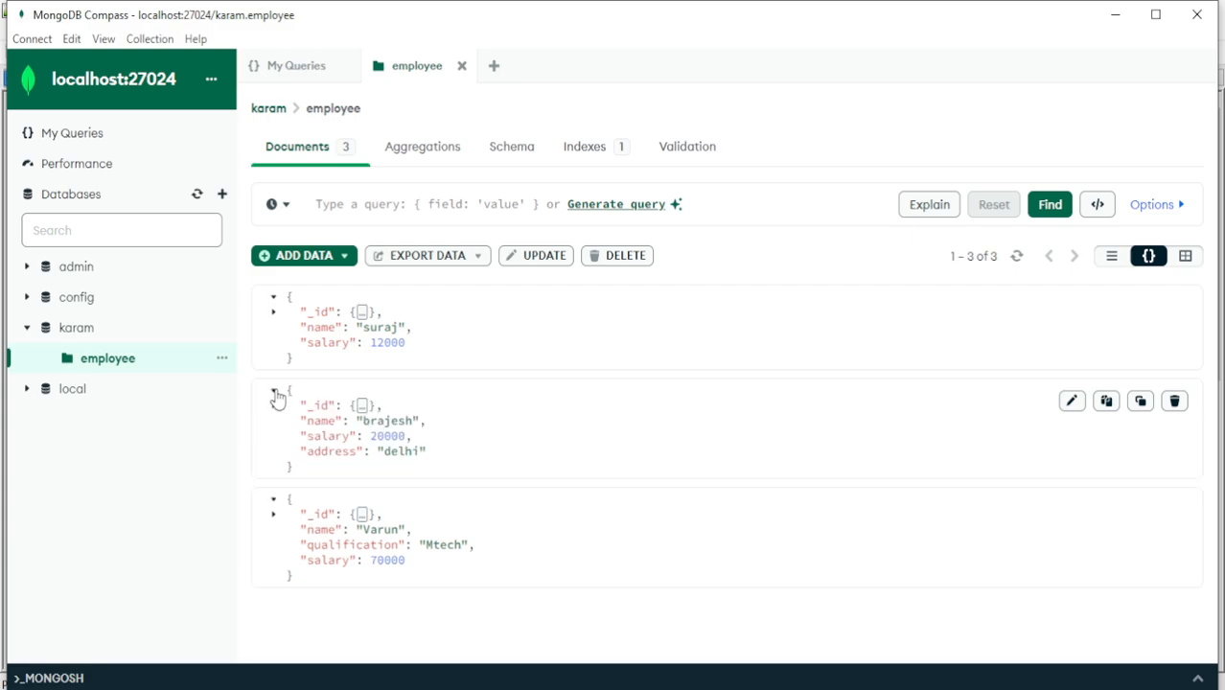
{"action": "left_click", "coordinate": [274, 393]}
{"action": "left_click", "coordinate": [274, 393]}
{"action": "left_click", "coordinate": [274, 393]}
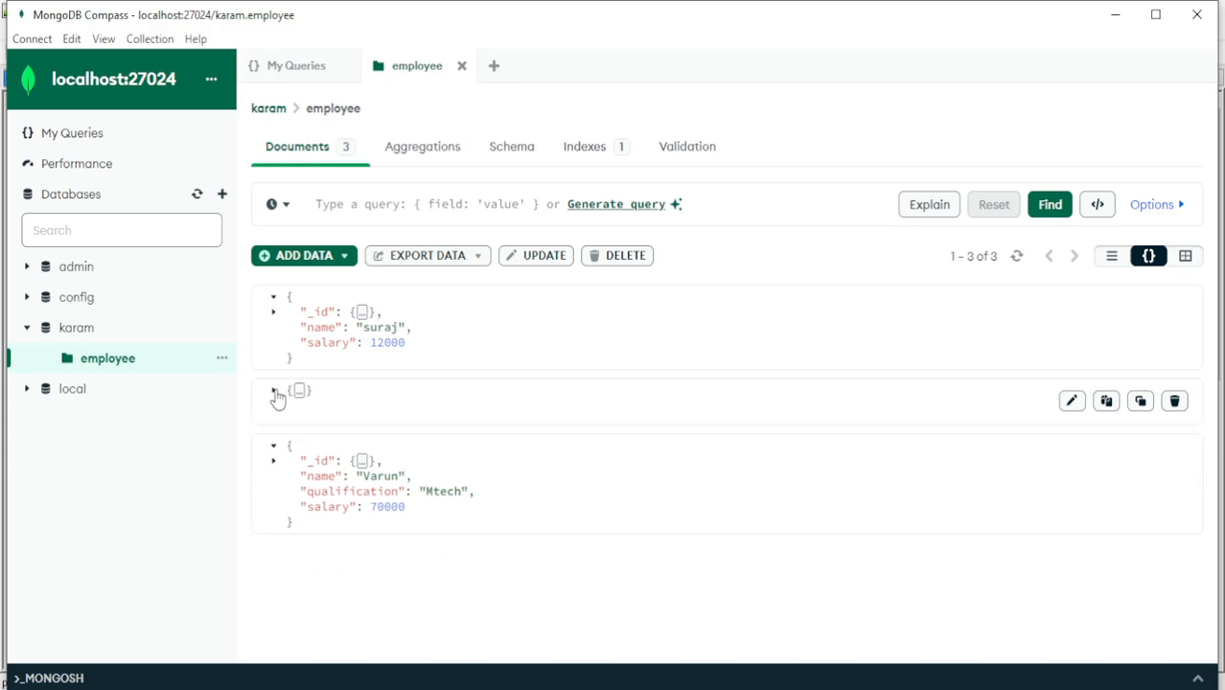
{"action": "left_click", "coordinate": [1186, 257]}
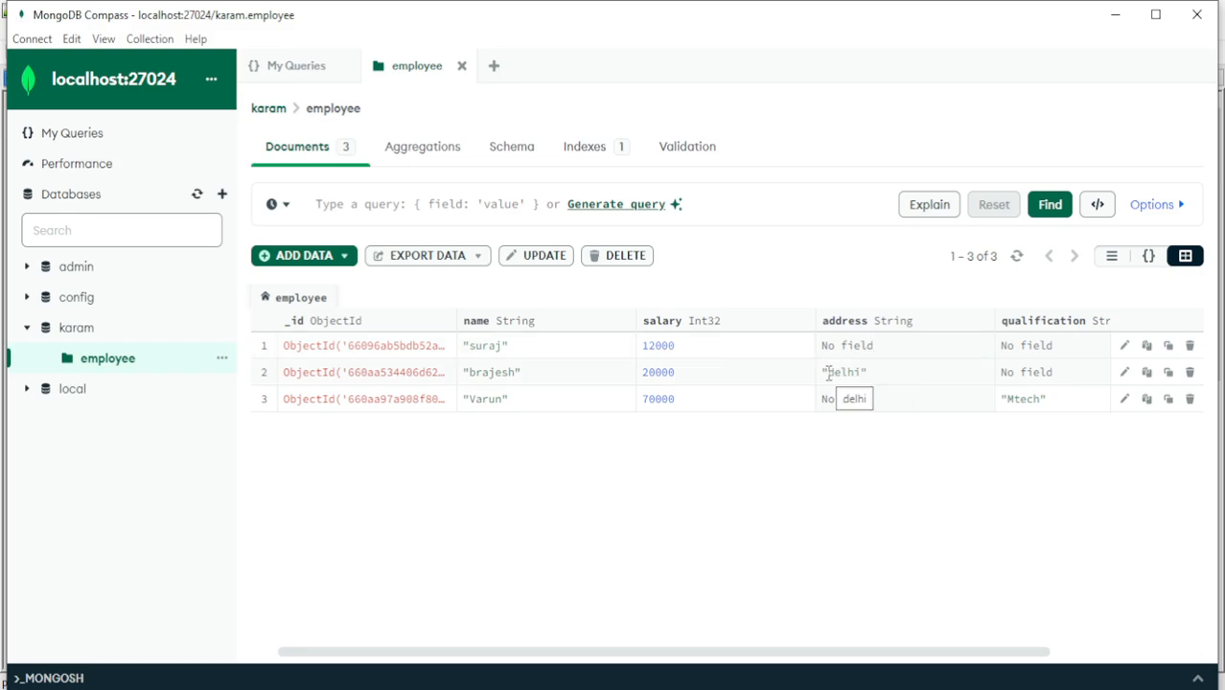
{"action": "left_click_drag", "start_coordinate": [829, 375], "coordinate": [886, 375]}
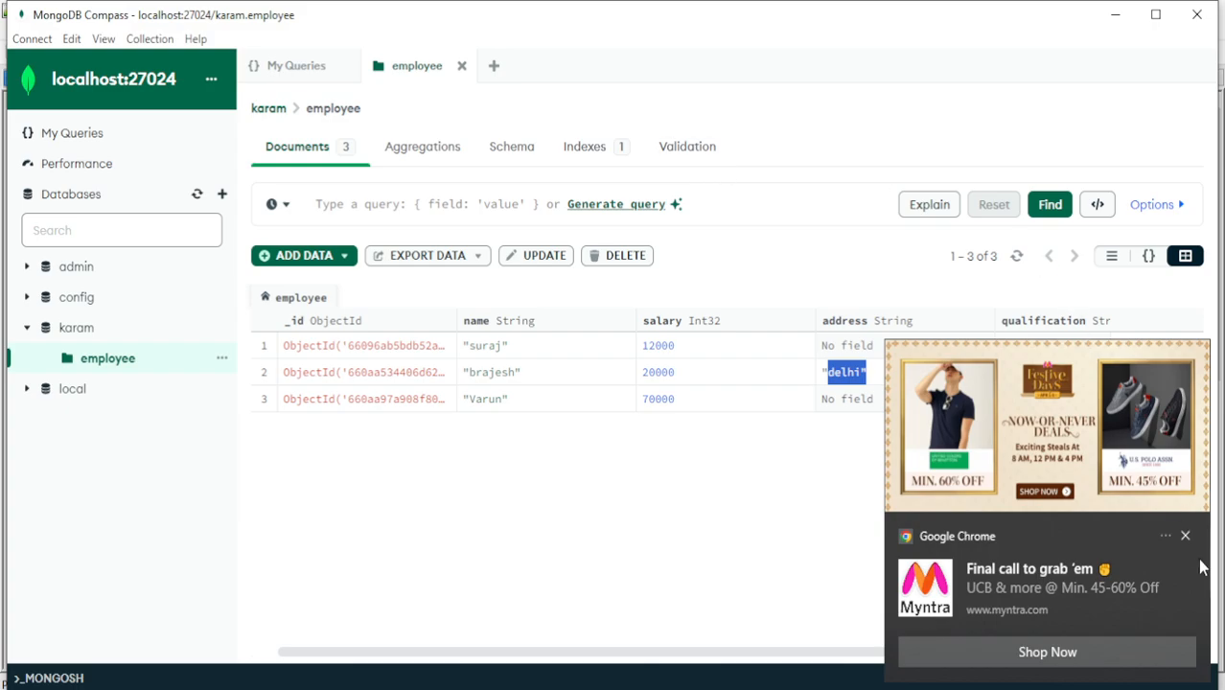
{"action": "left_click", "coordinate": [1185, 536]}
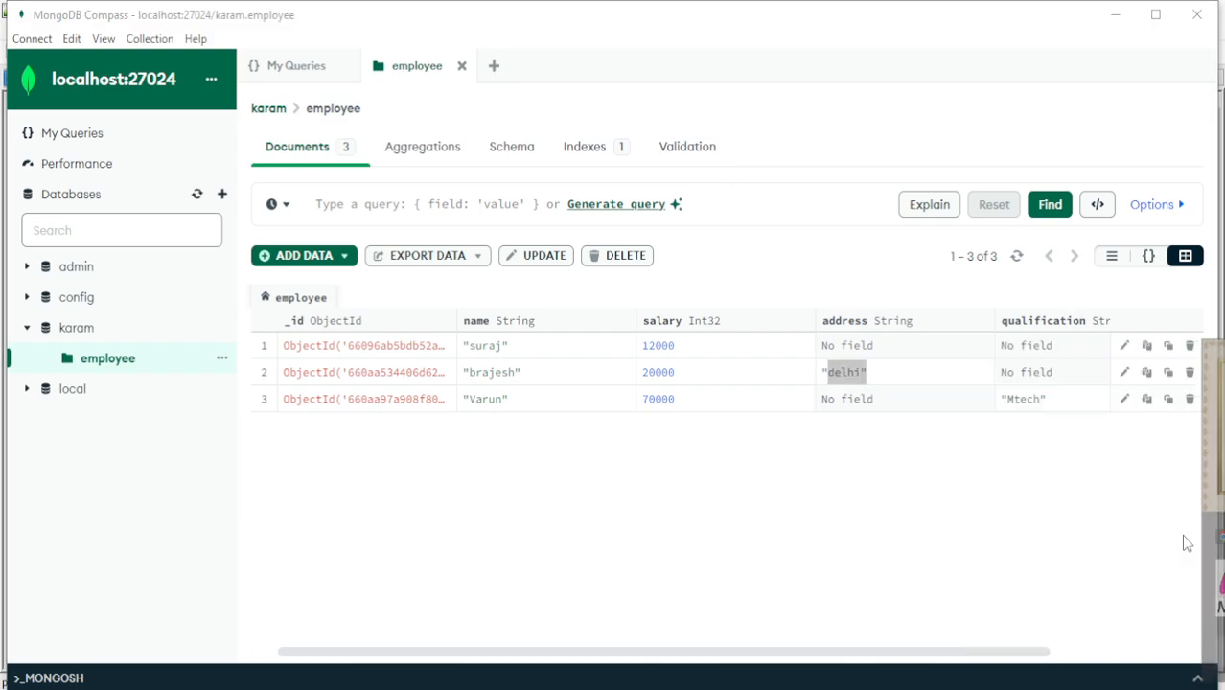
{"action": "left_click", "coordinate": [628, 533]}
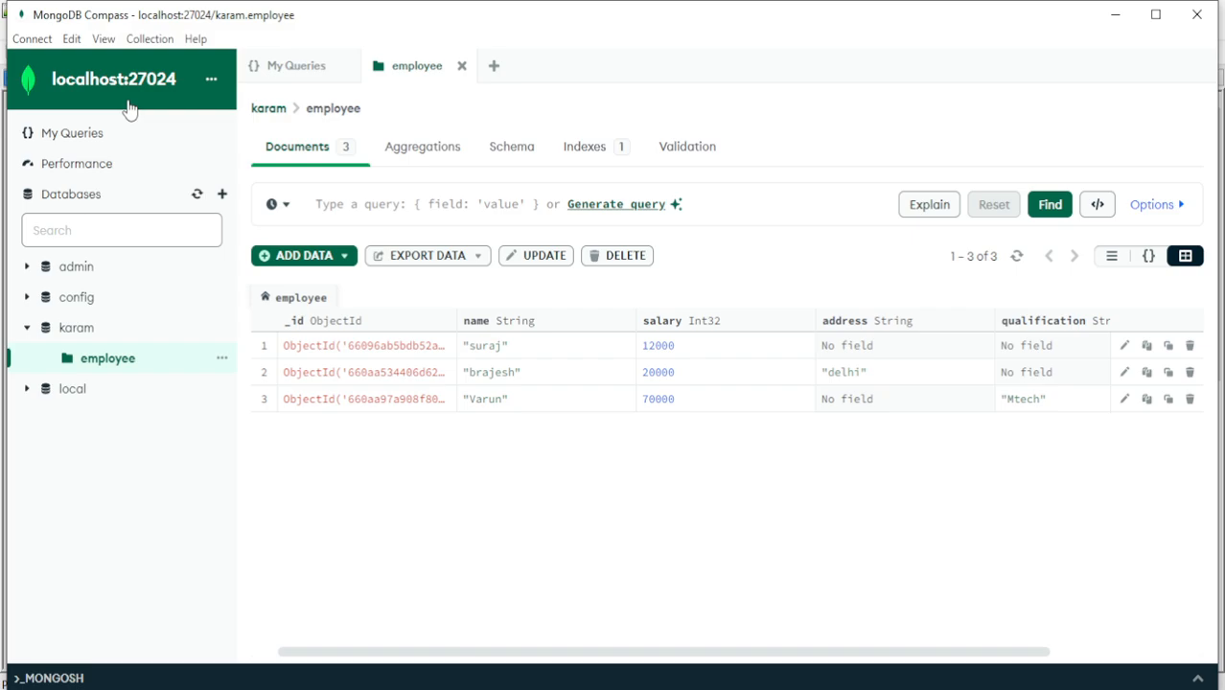
Disconnect from the local server and connect to cluster0.dkcwarh.mongodb.net with a new connection, pasting the connection string that includes the account password
{"action": "left_click", "coordinate": [42, 40]}
{"action": "left_click", "coordinate": [69, 86]}
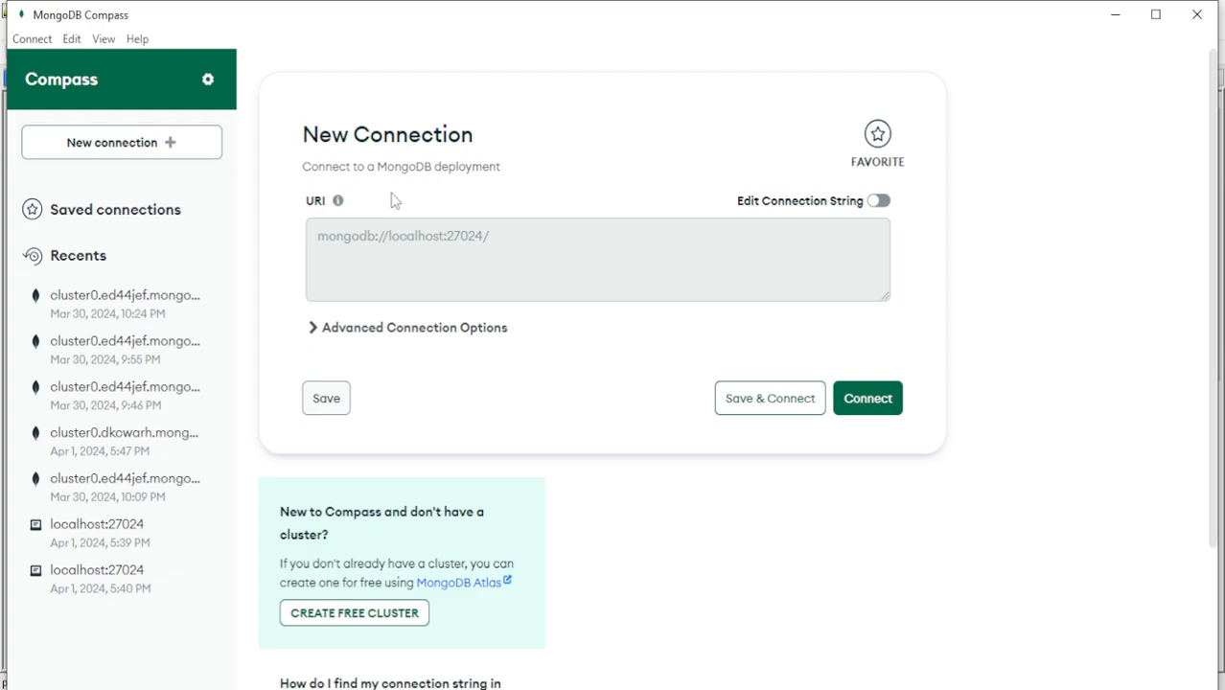
{"action": "left_click", "coordinate": [165, 156]}
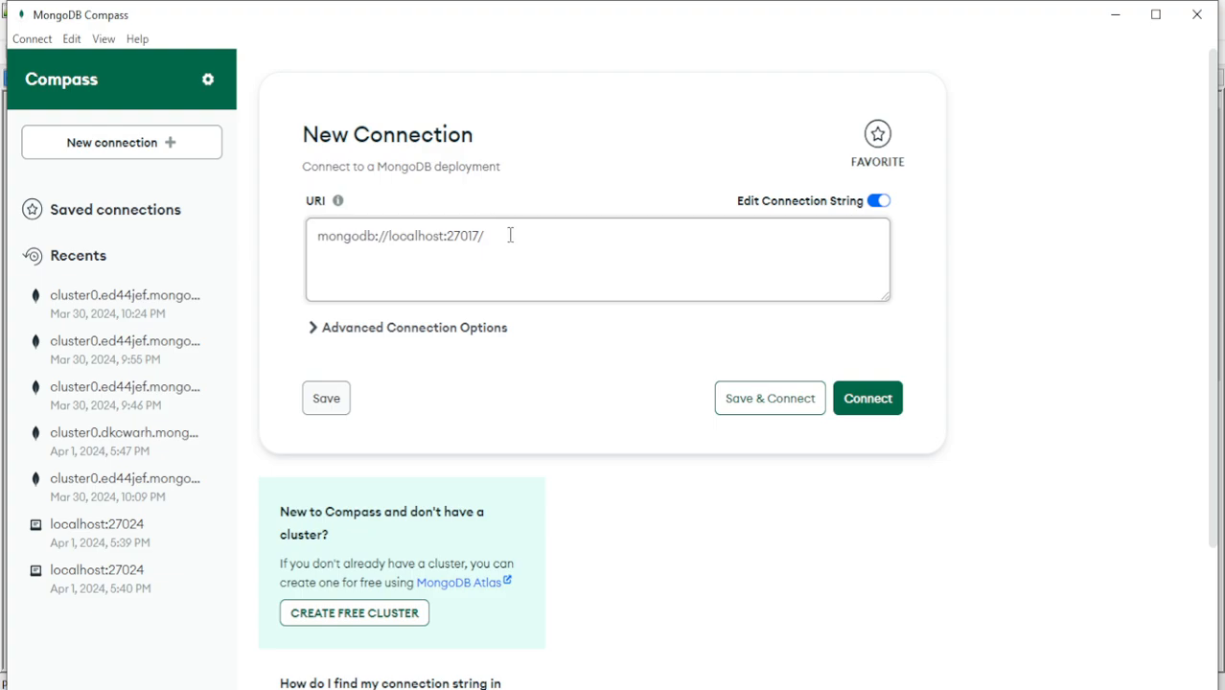
{"action": "left_click_drag", "start_coordinate": [510, 236], "coordinate": [259, 253]}
{"action": "key", "text": "ctrl+v"}
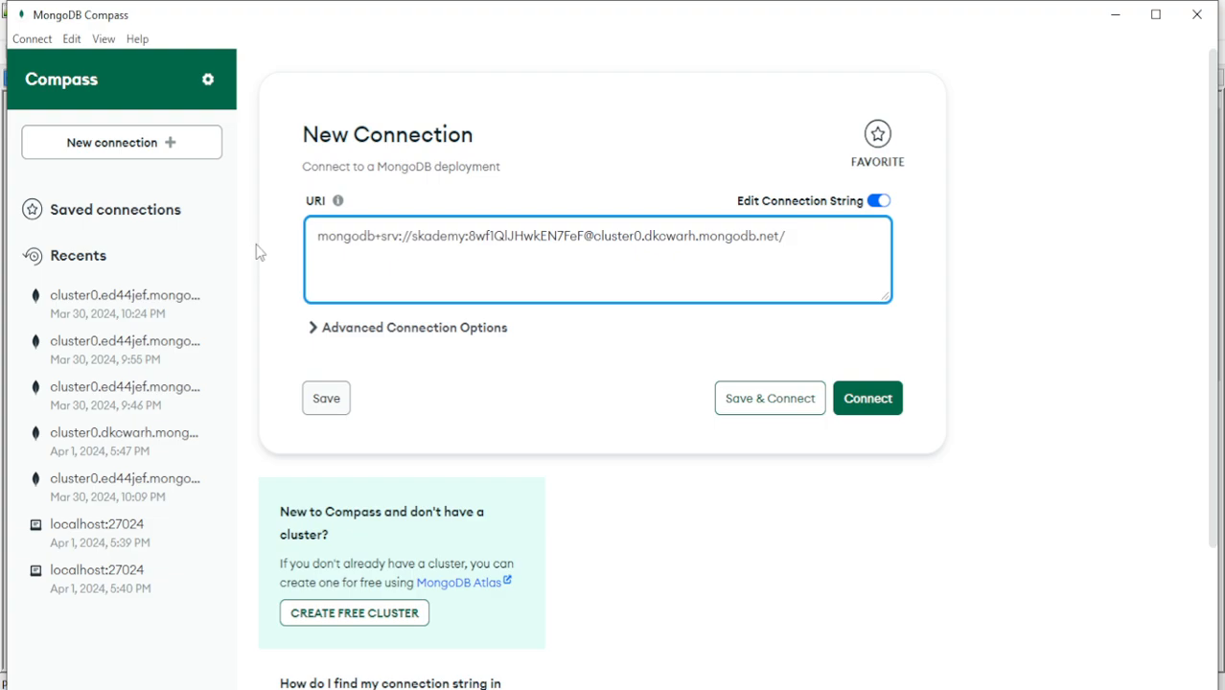
{"action": "left_click", "coordinate": [867, 399]}
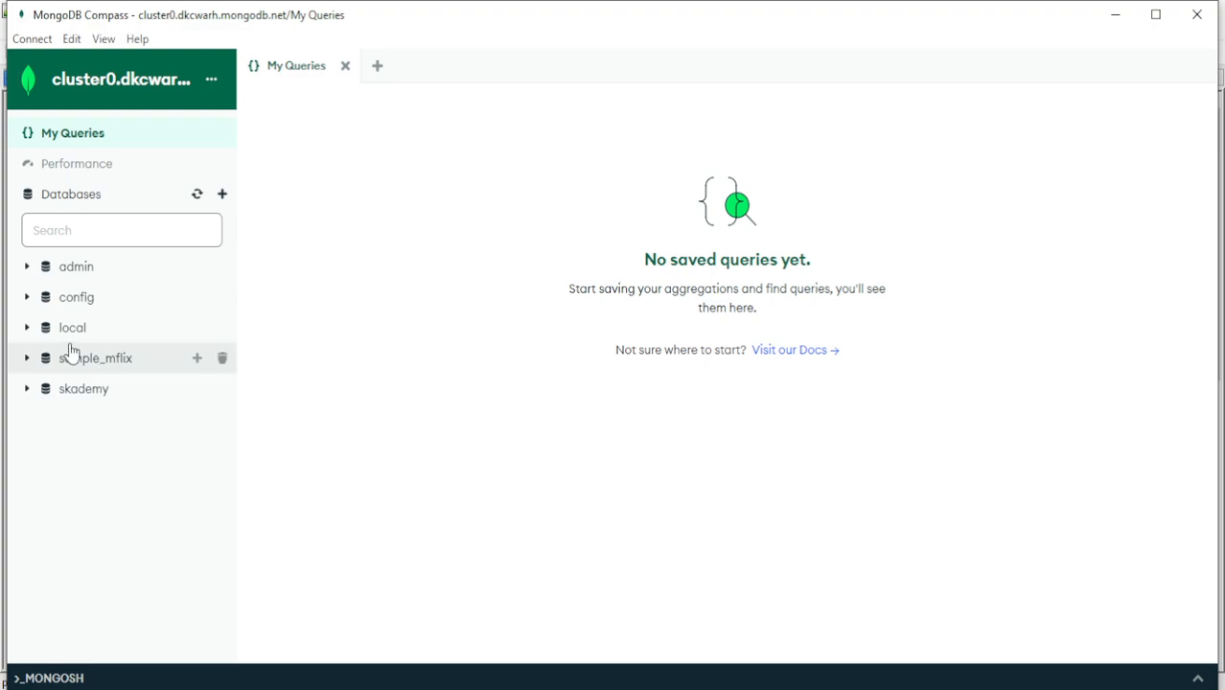
Expand the skademy database and view the documents of its employee and product collections
{"action": "left_click", "coordinate": [27, 393]}
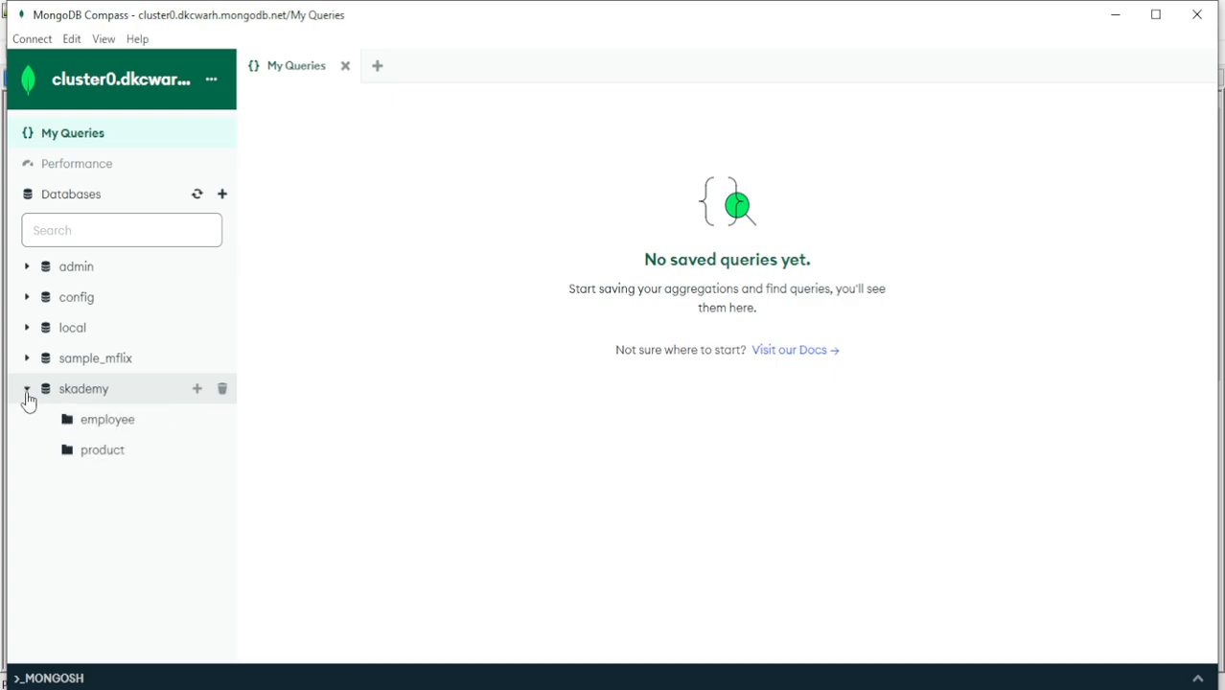
{"action": "left_click", "coordinate": [94, 427]}
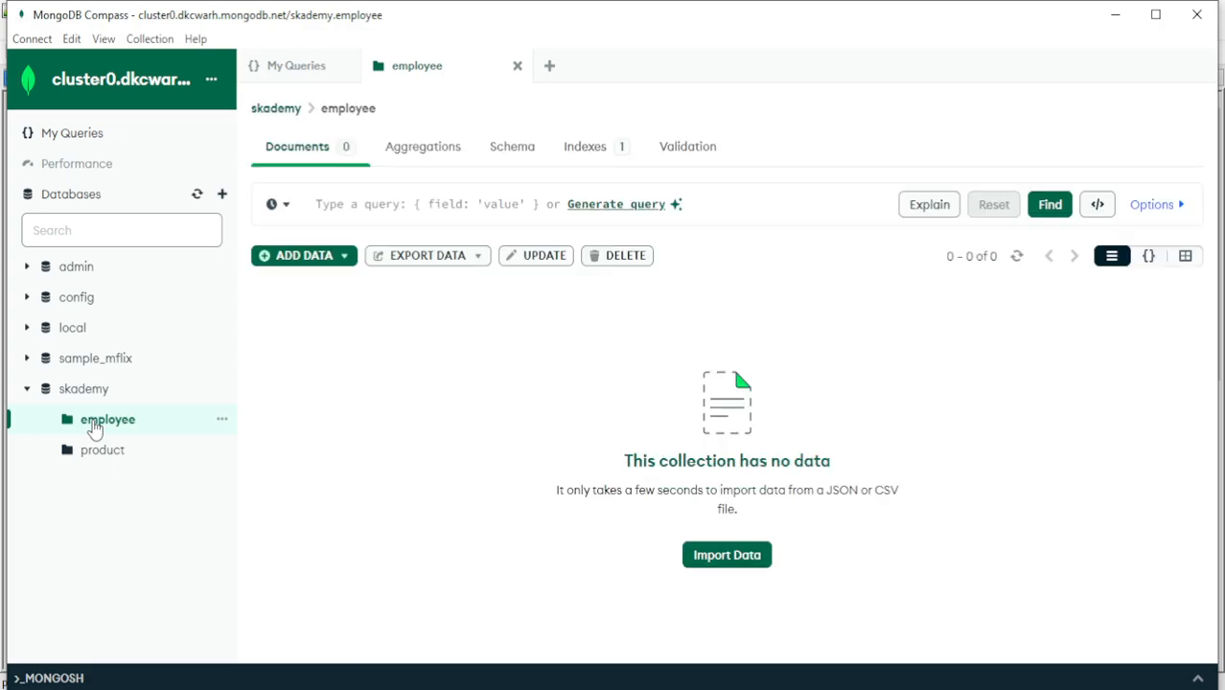
{"action": "left_click", "coordinate": [105, 453]}
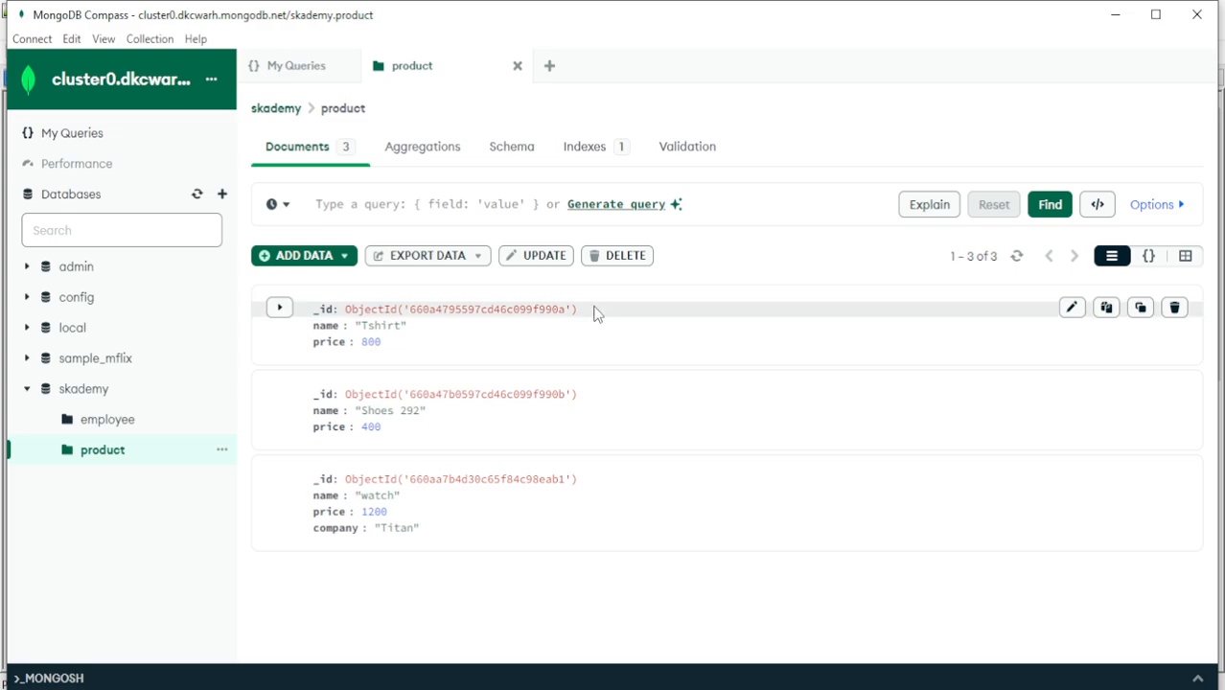
Disconnect from the cloud cluster
{"action": "left_click", "coordinate": [32, 40]}
{"action": "left_click", "coordinate": [57, 82]}
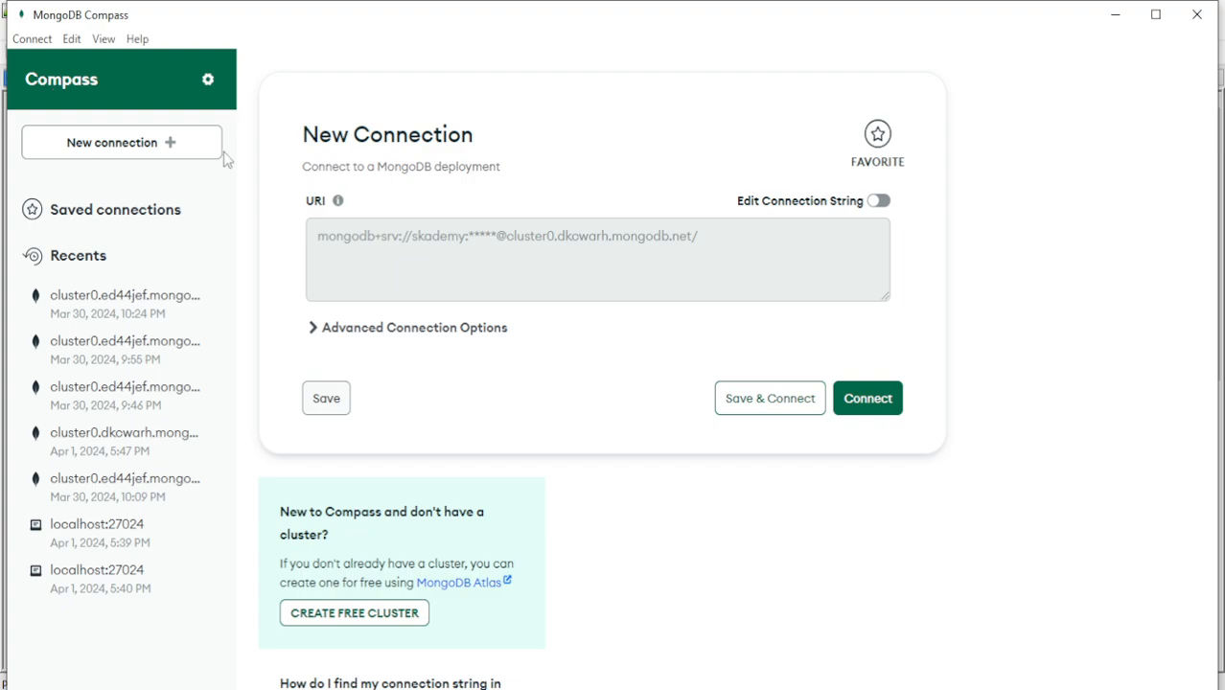